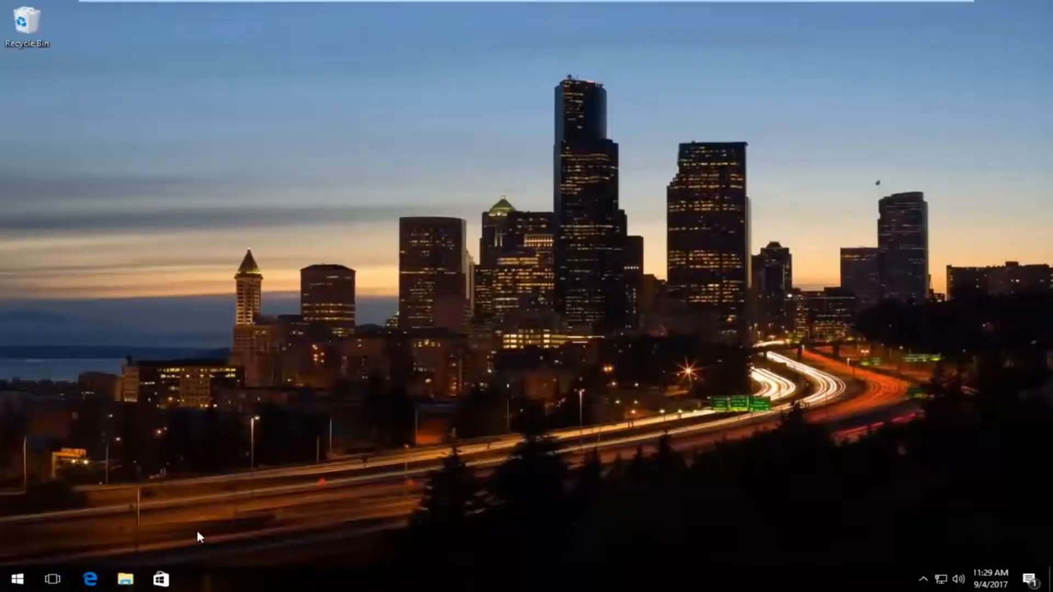
Step: Open a File Explorer window on Quick access with Win+E
key("super+e")
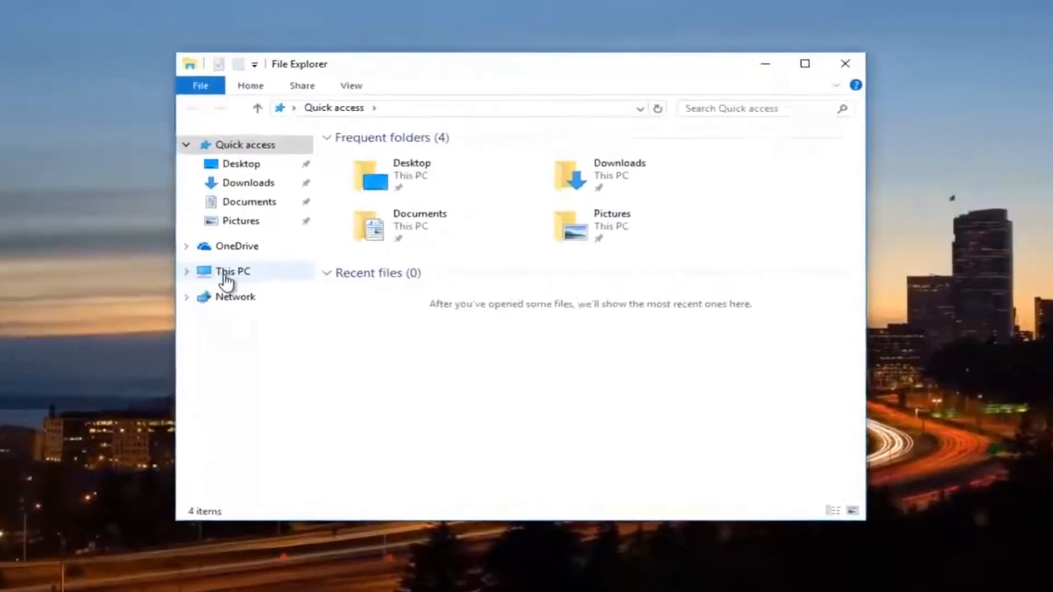
Step: Navigate through This PC and Local Disk (C:) into the Users folder
left_click(238, 277)
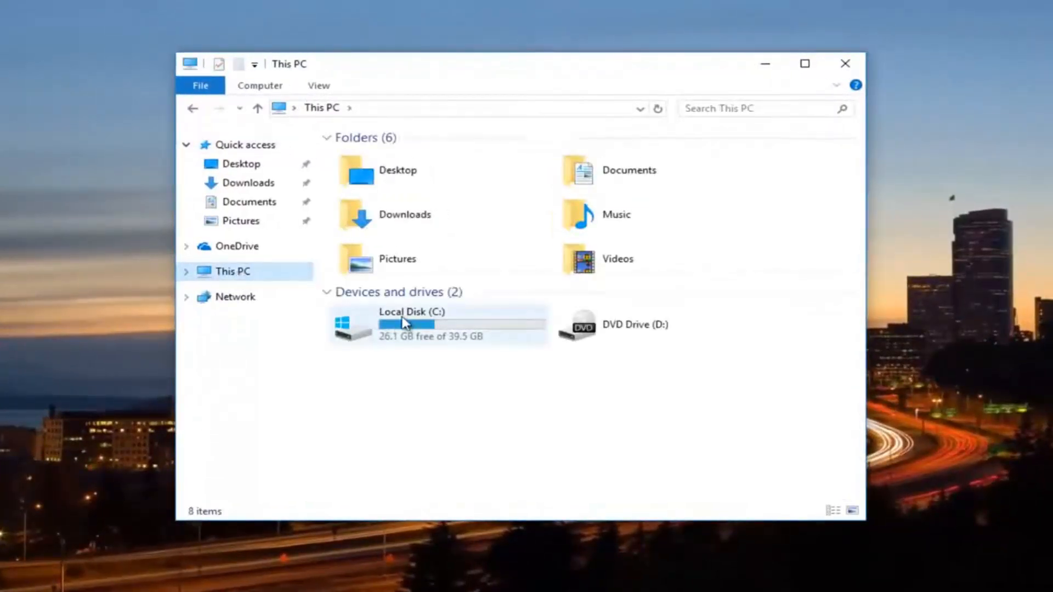
mouse_move(403, 322)
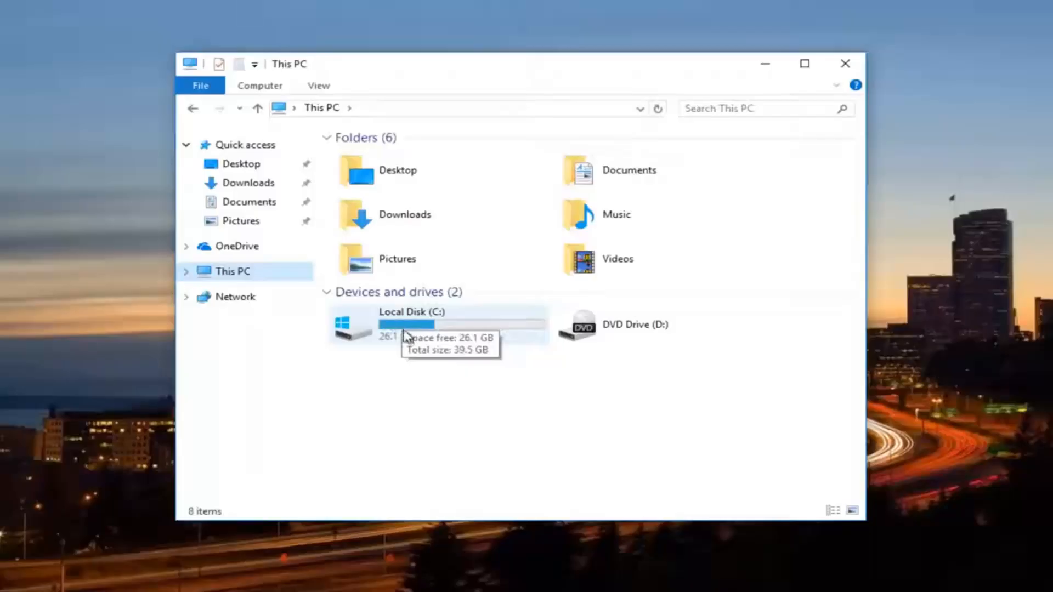
double_click(415, 325)
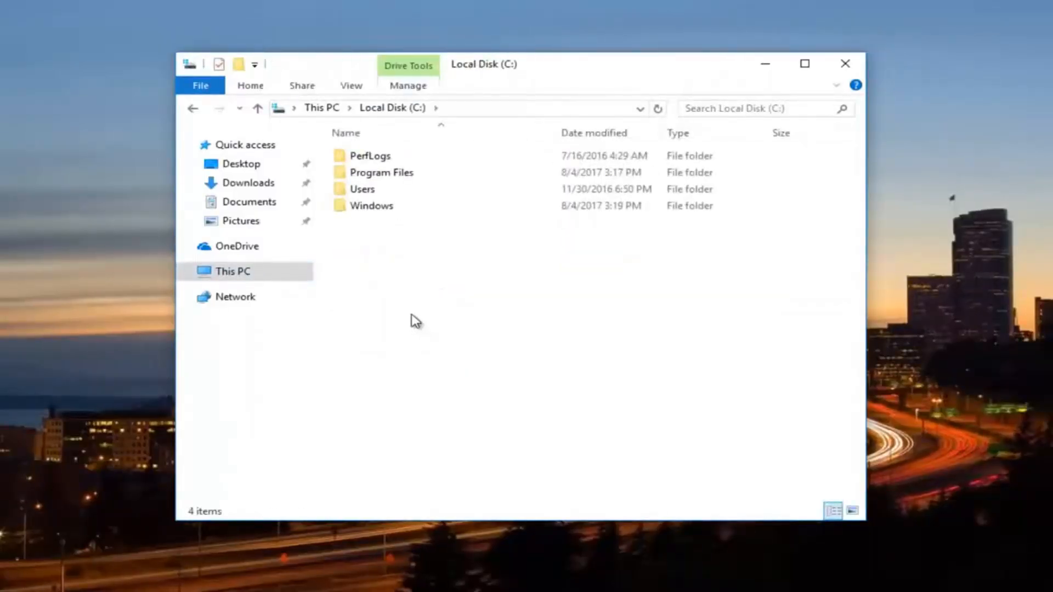
double_click(363, 195)
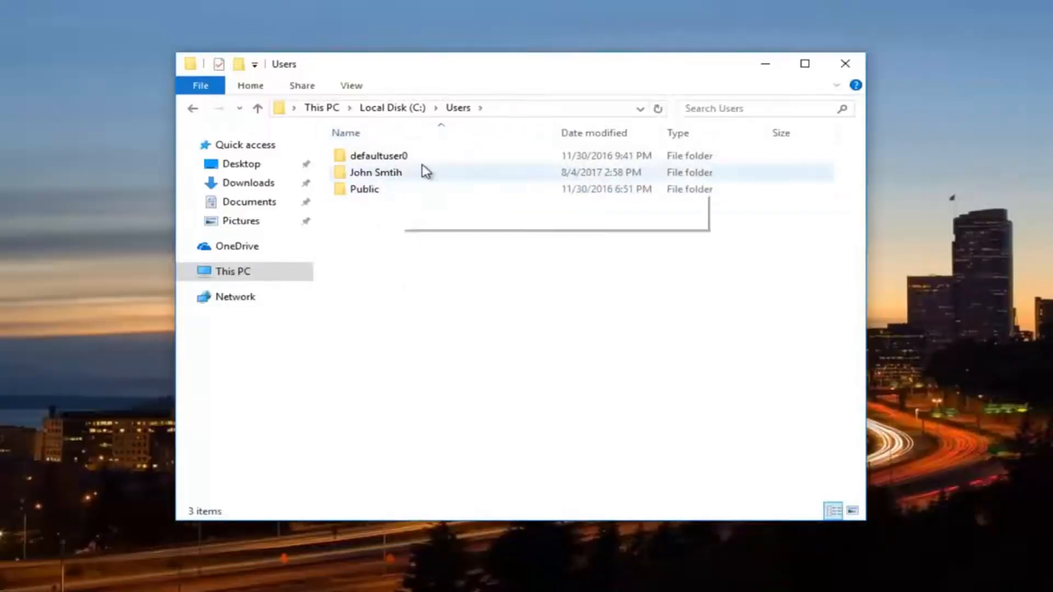
Step: Open the profile folder's Properties, go to Security and bring up Advanced Security Settings
right_click(375, 176)
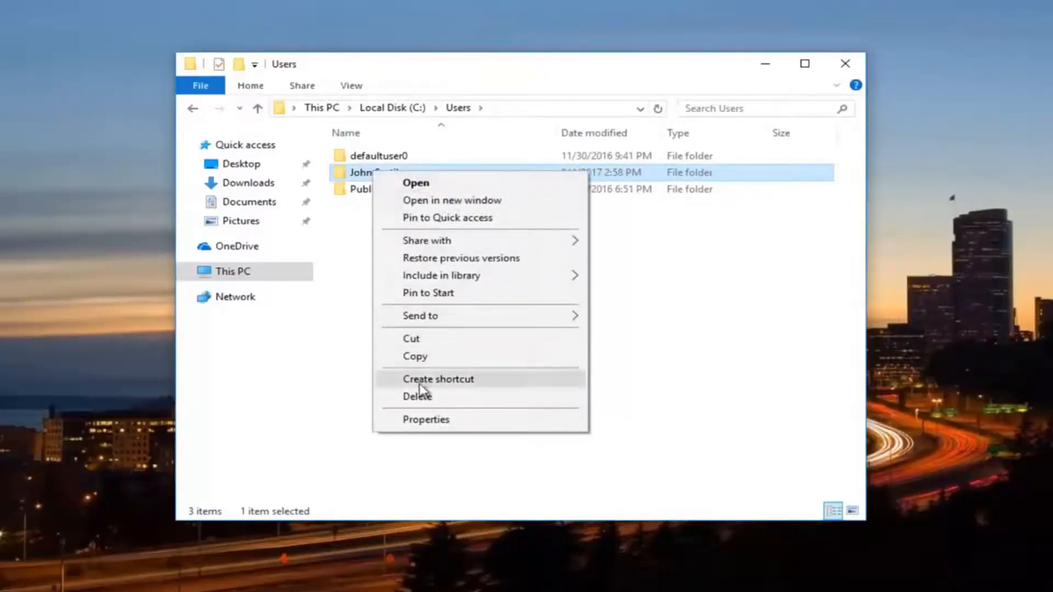
left_click(427, 421)
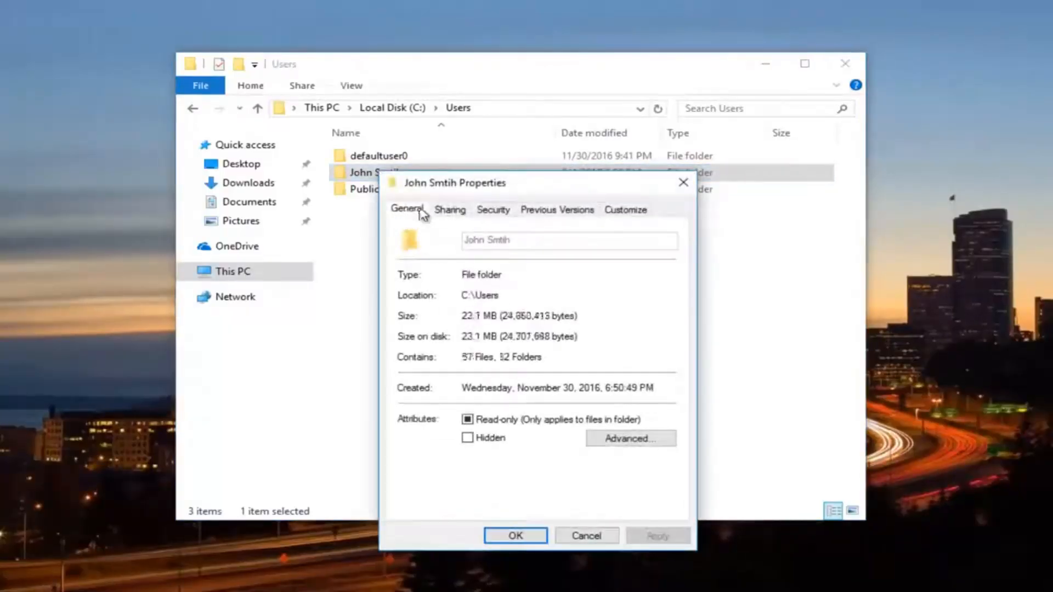
left_click_drag(464, 185, 442, 104)
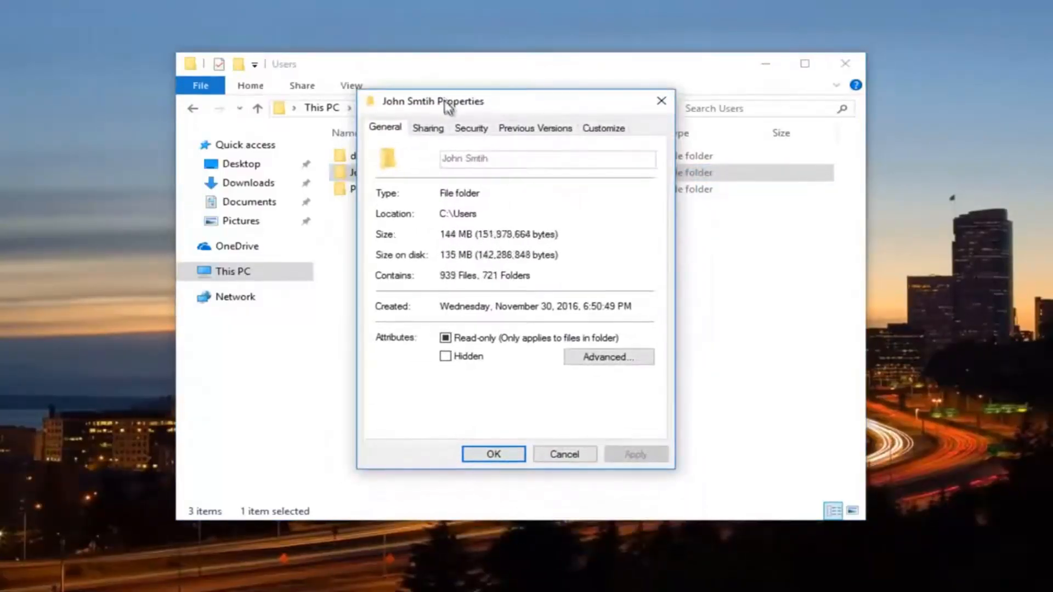
left_click(469, 131)
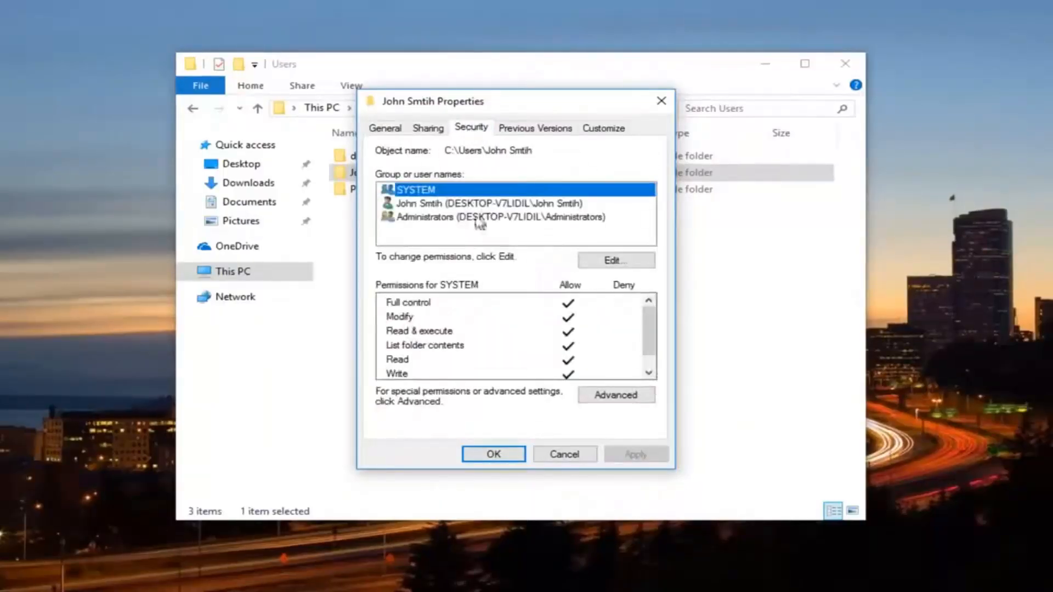
left_click(618, 395)
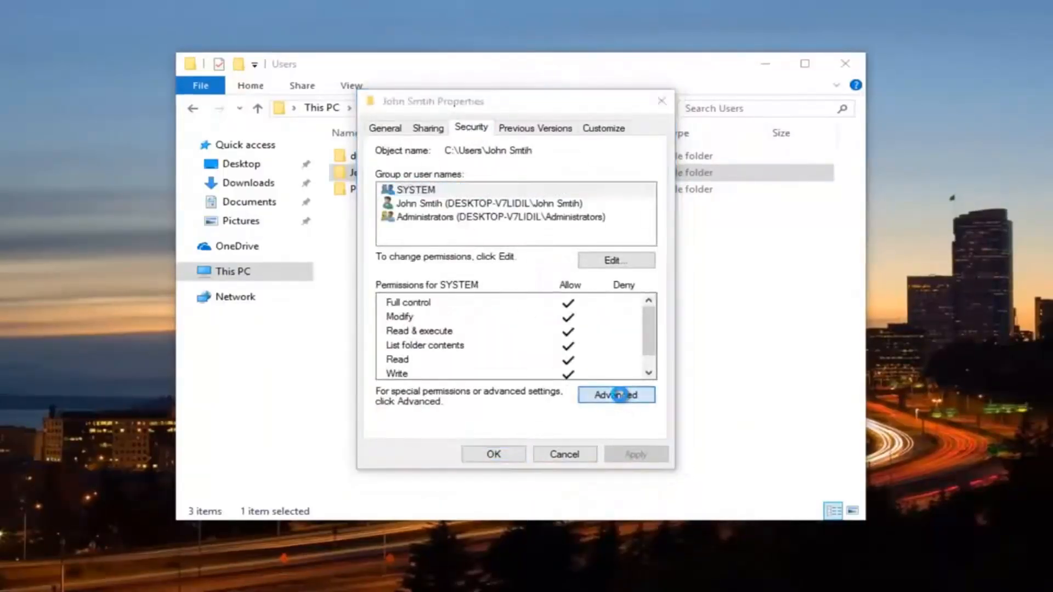
left_click_drag(524, 122, 521, 88)
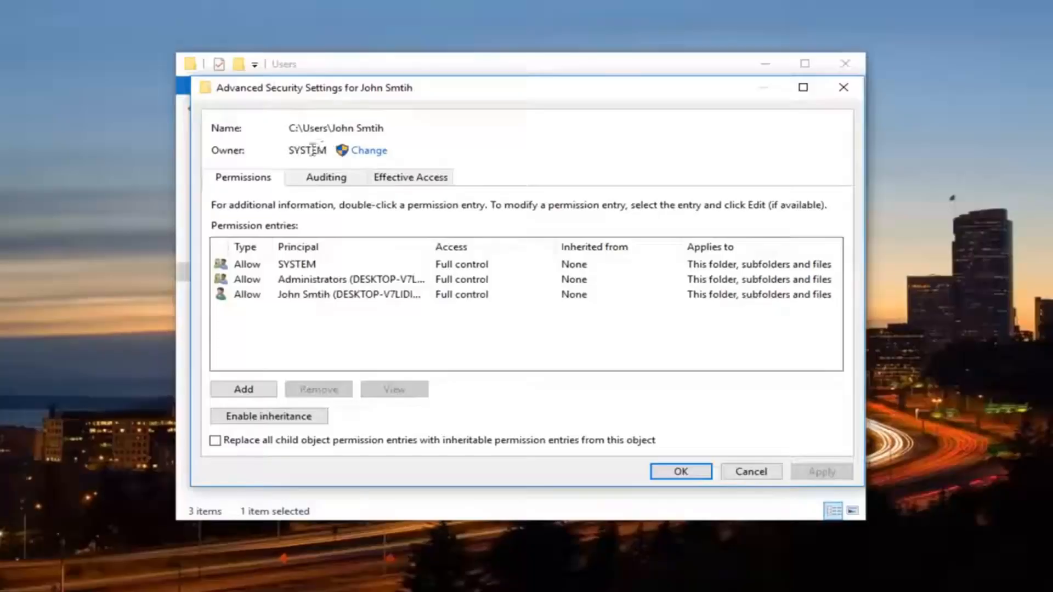
Step: Change the folder owner from SYSTEM to the user's own account found via Find Now
left_click(370, 152)
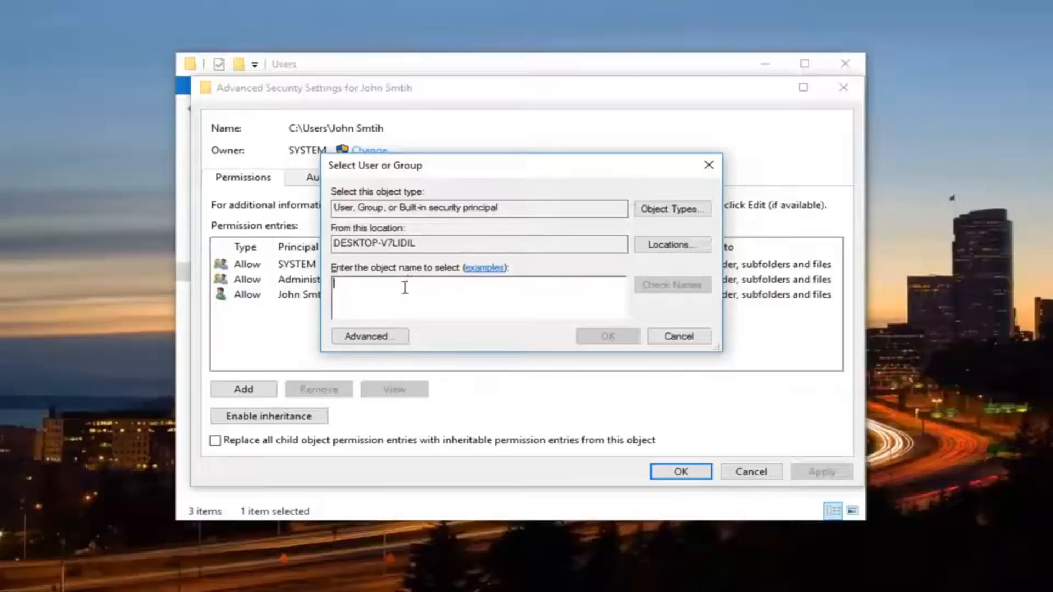
left_click(359, 339)
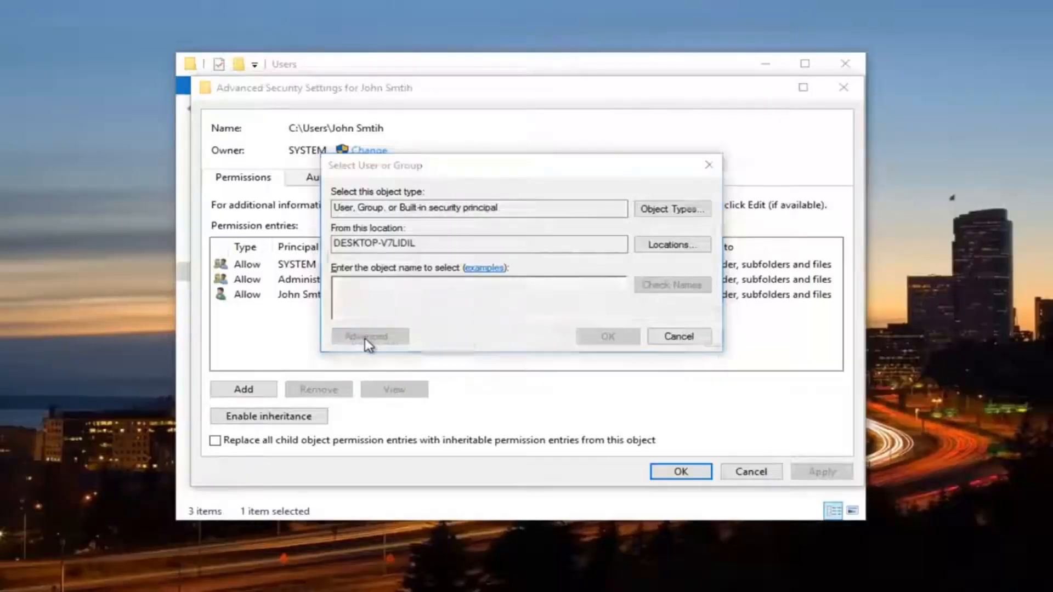
left_click_drag(422, 127, 417, 99)
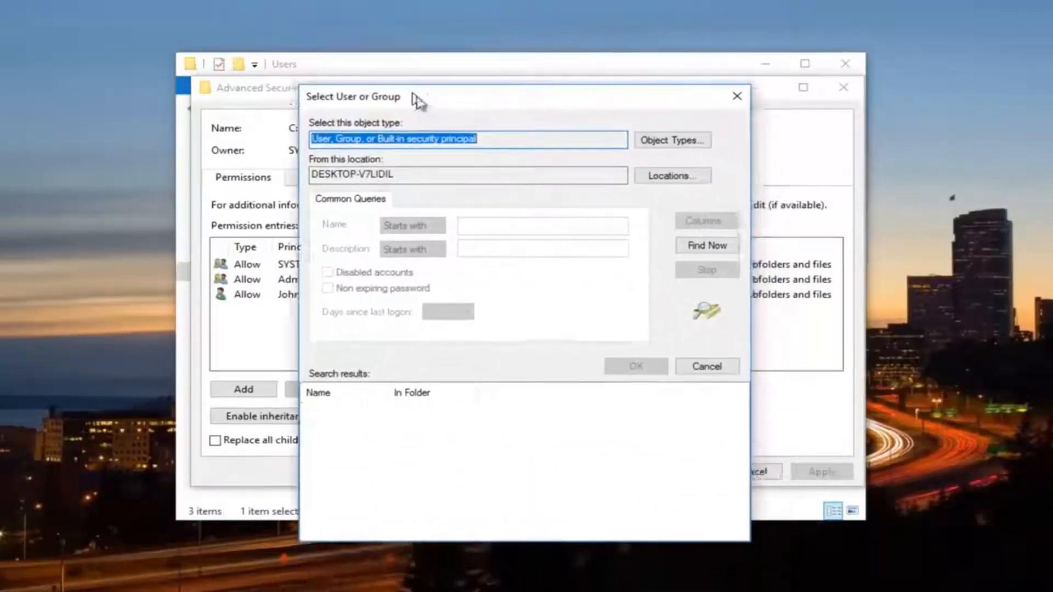
left_click(699, 251)
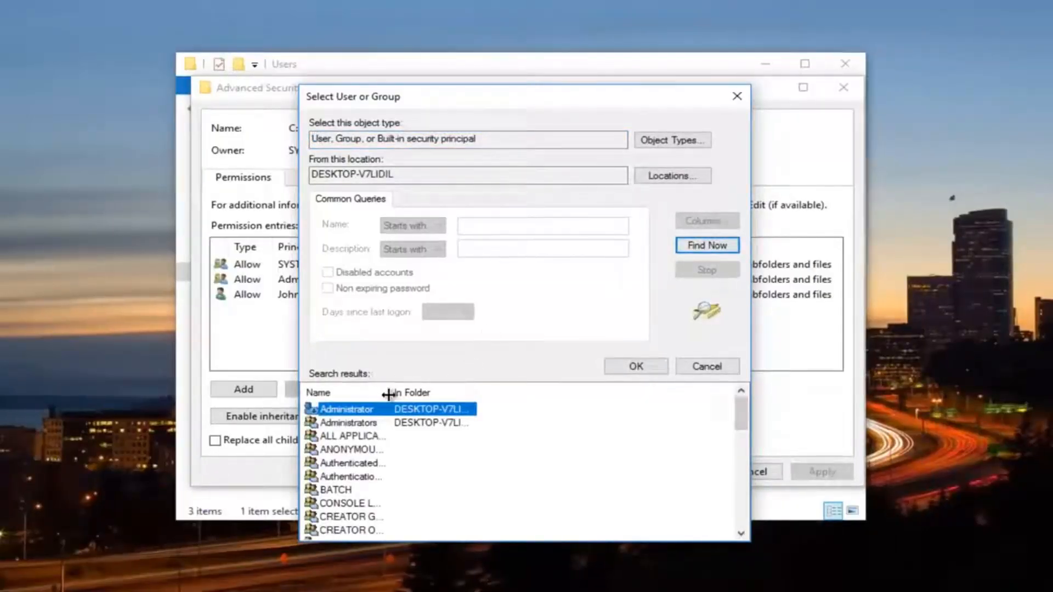
left_click_drag(389, 392, 473, 392)
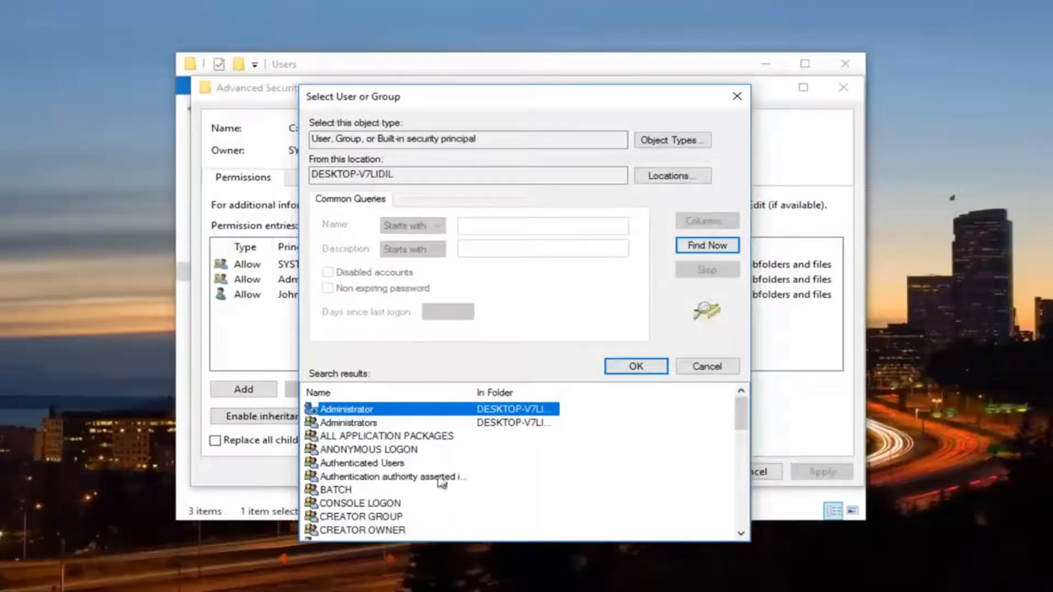
scroll(422, 460, "down", 1)
scroll(422, 459, "down", 2)
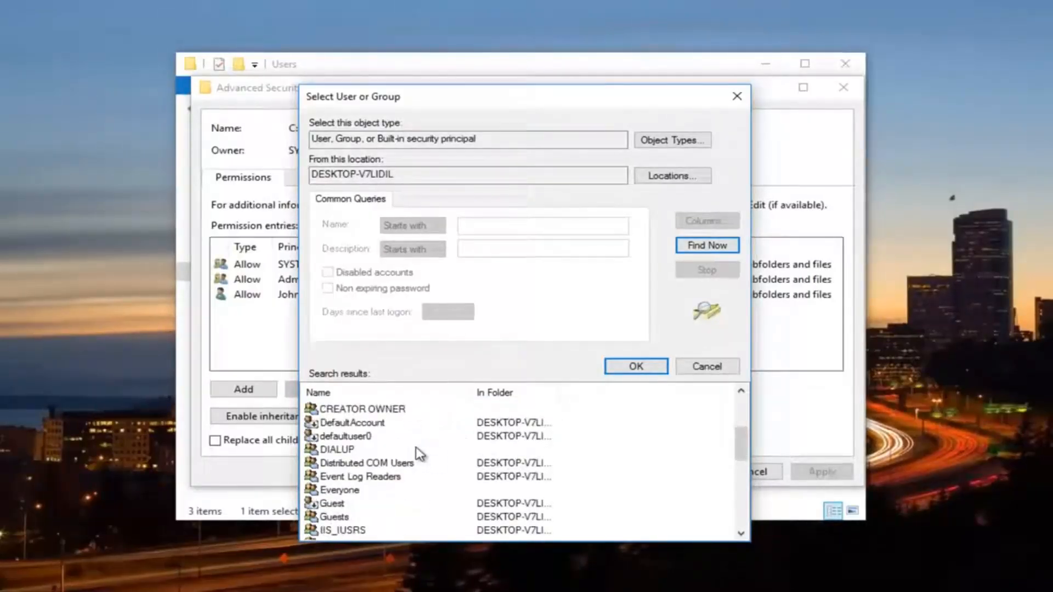
scroll(419, 453, "down", 2)
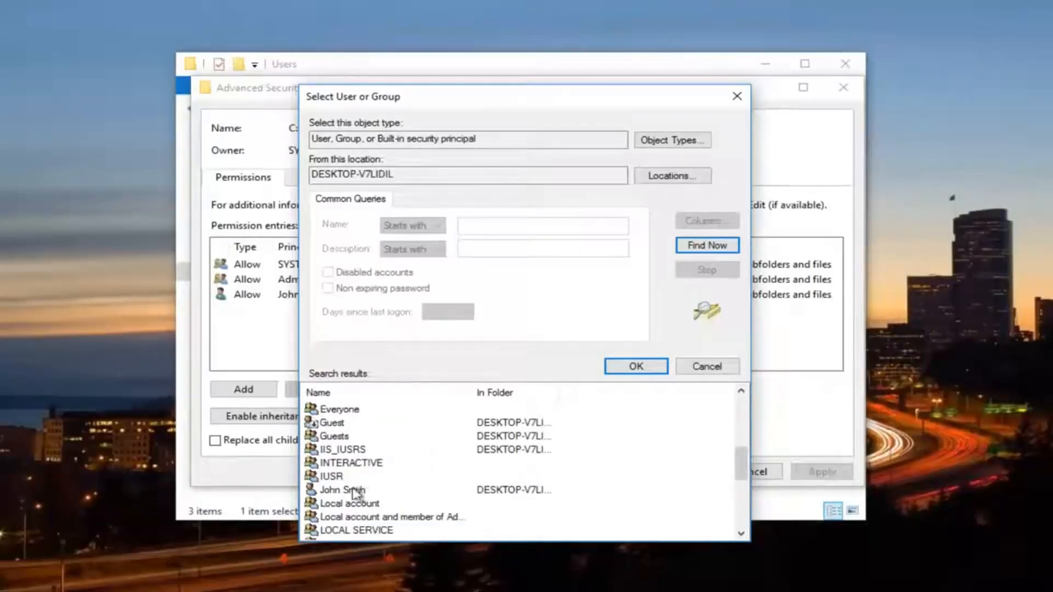
left_click(351, 495)
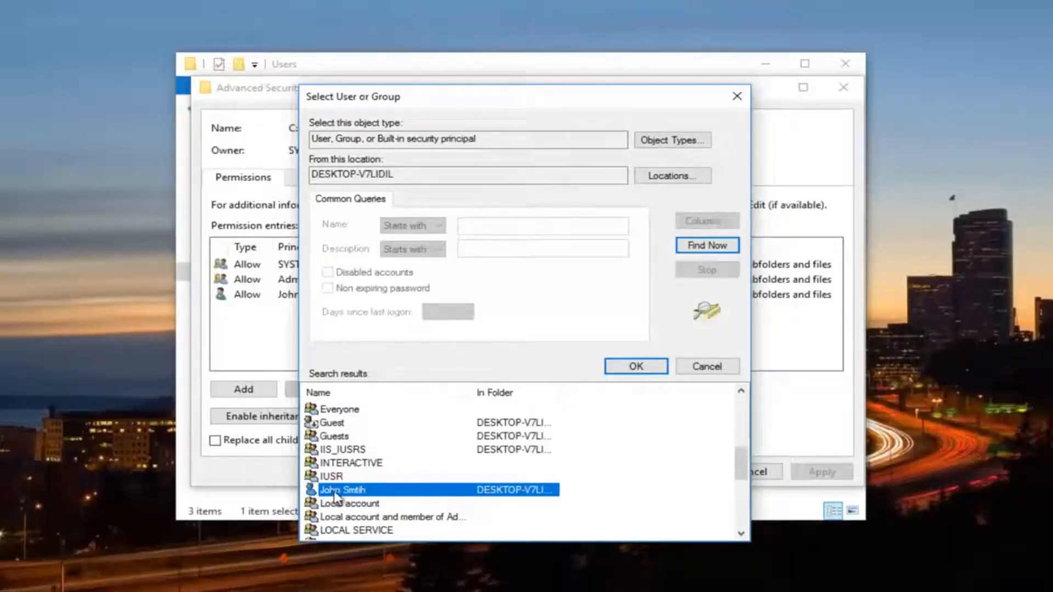
left_click(635, 369)
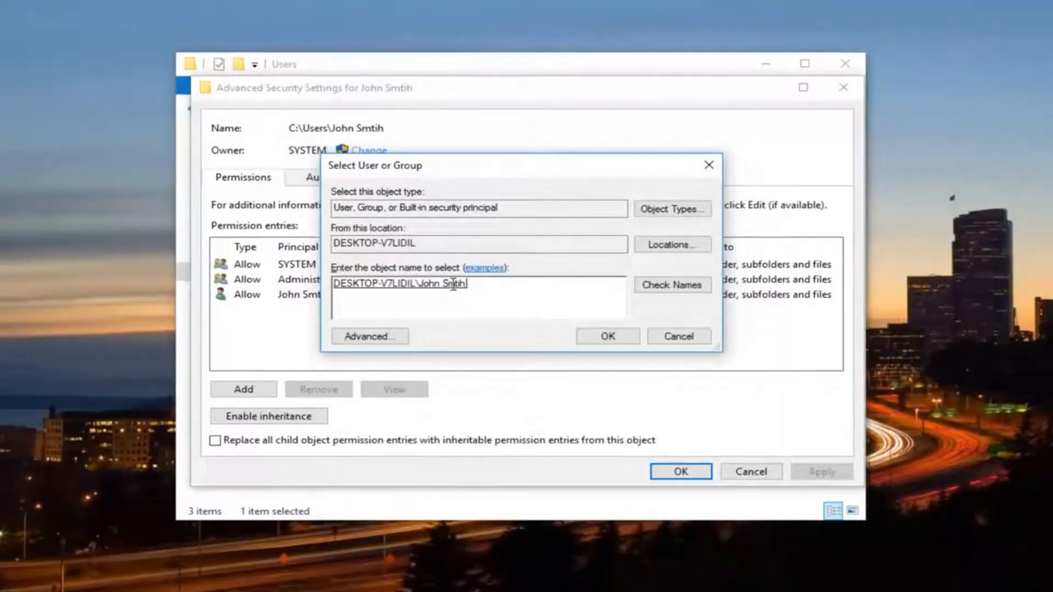
left_click(606, 337)
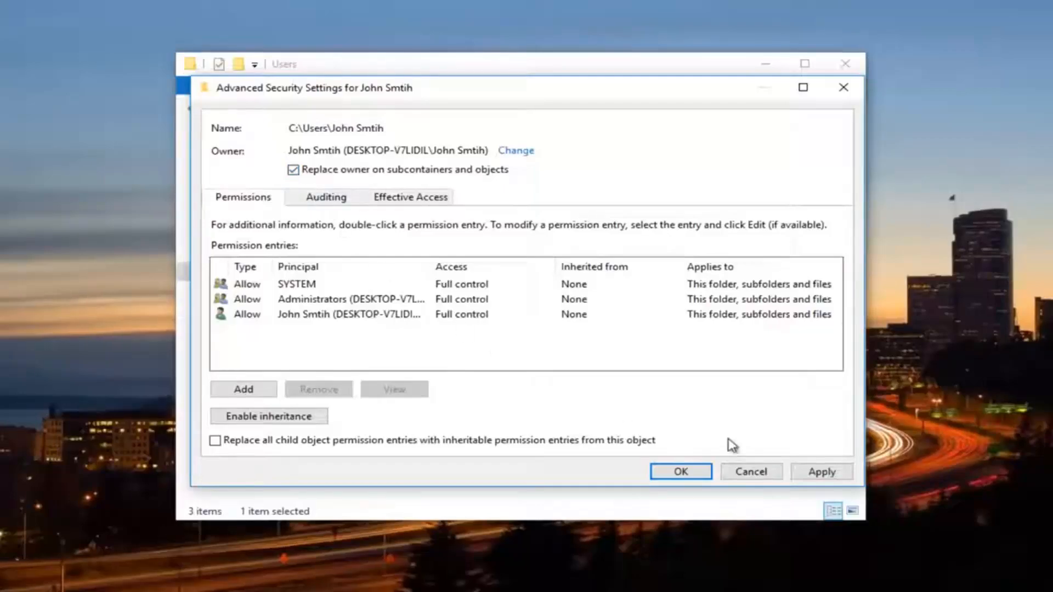
Step: Apply the new owner to all subfolders and files, accepting the permission prompts
left_click(821, 474)
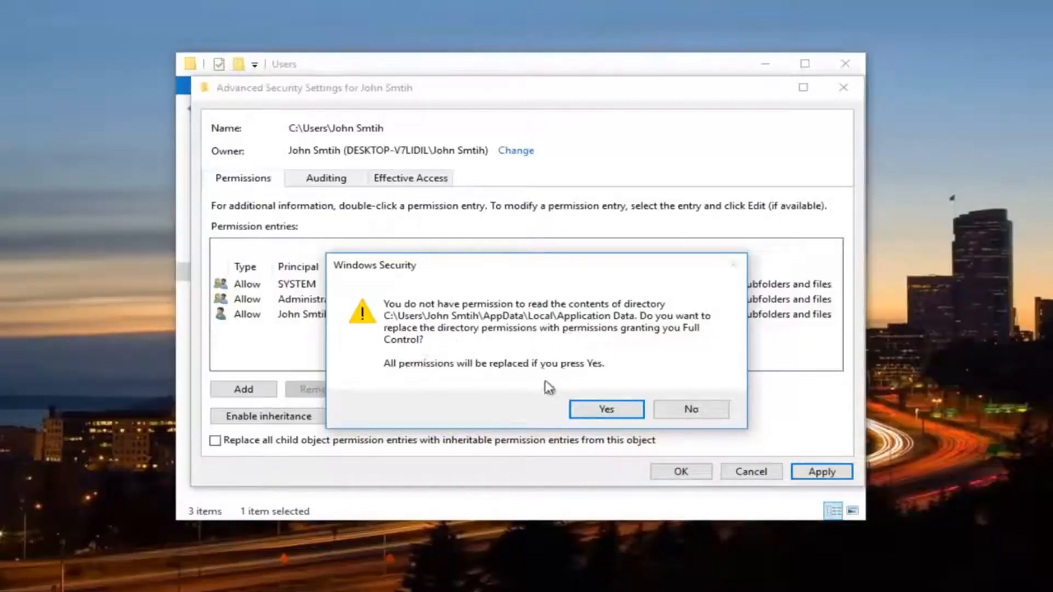
left_click(582, 410)
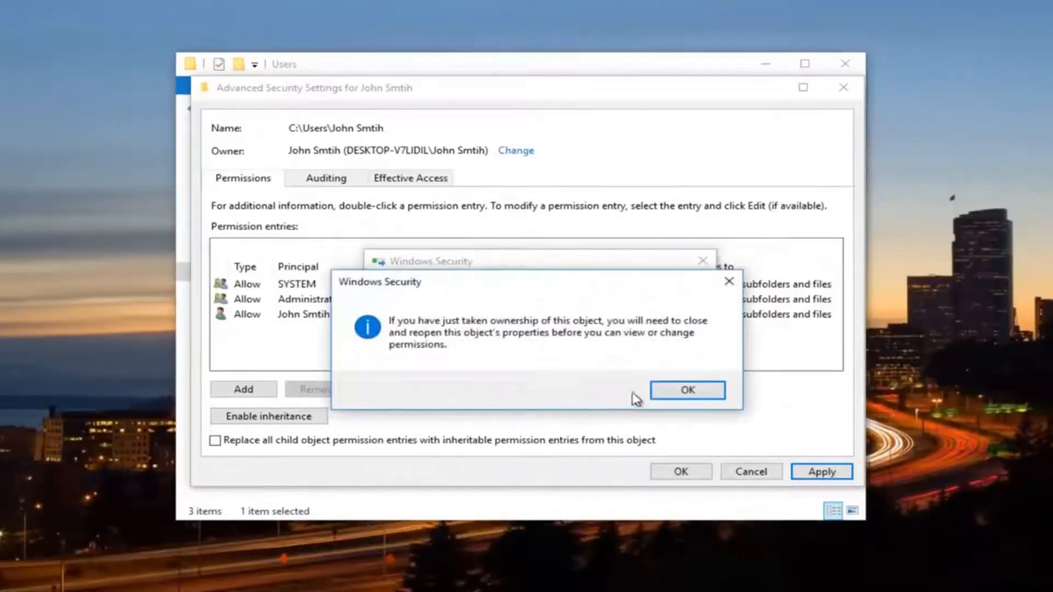
left_click(680, 393)
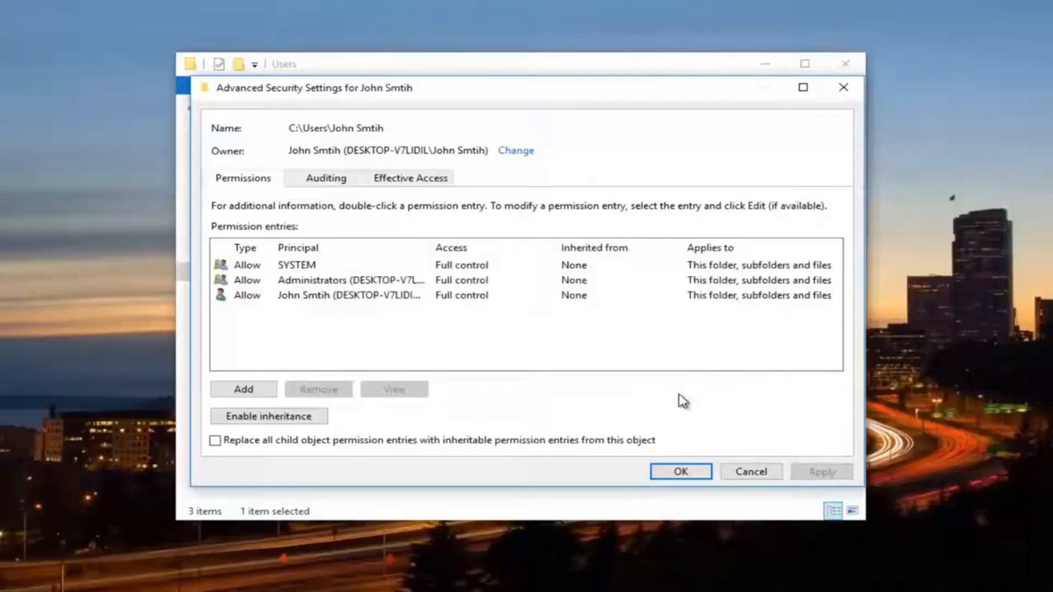
left_click(689, 474)
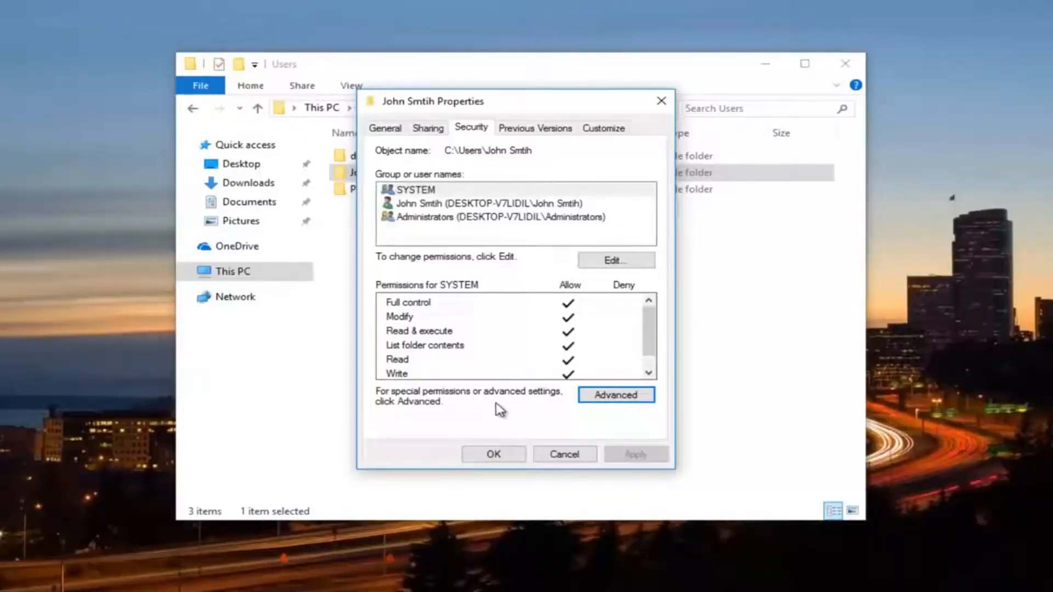
Step: Close and reopen the folder's Properties, then open Security > Advanced to confirm the new owner
left_click(490, 454)
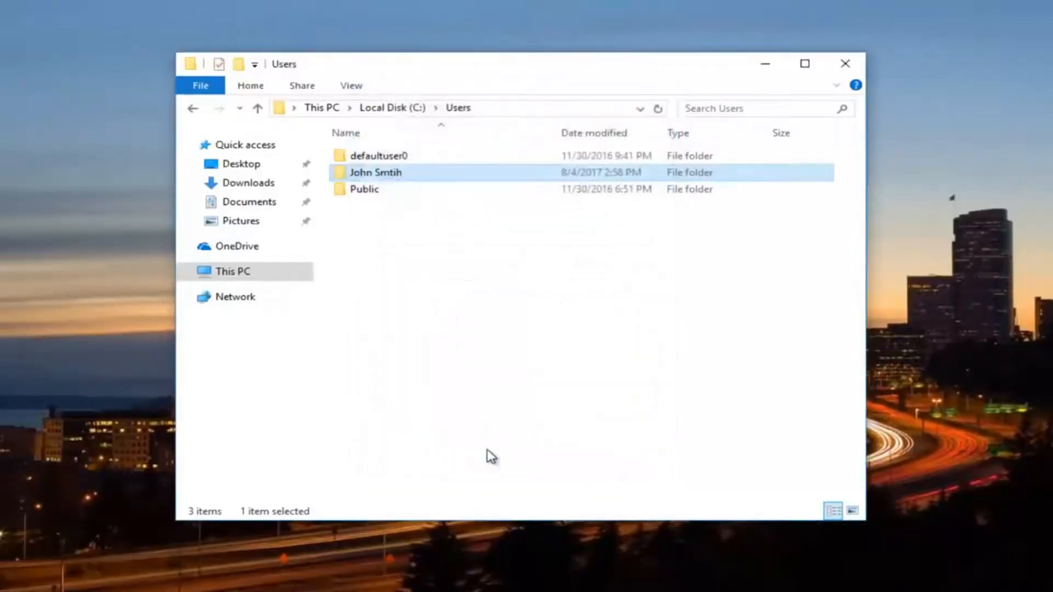
right_click(367, 171)
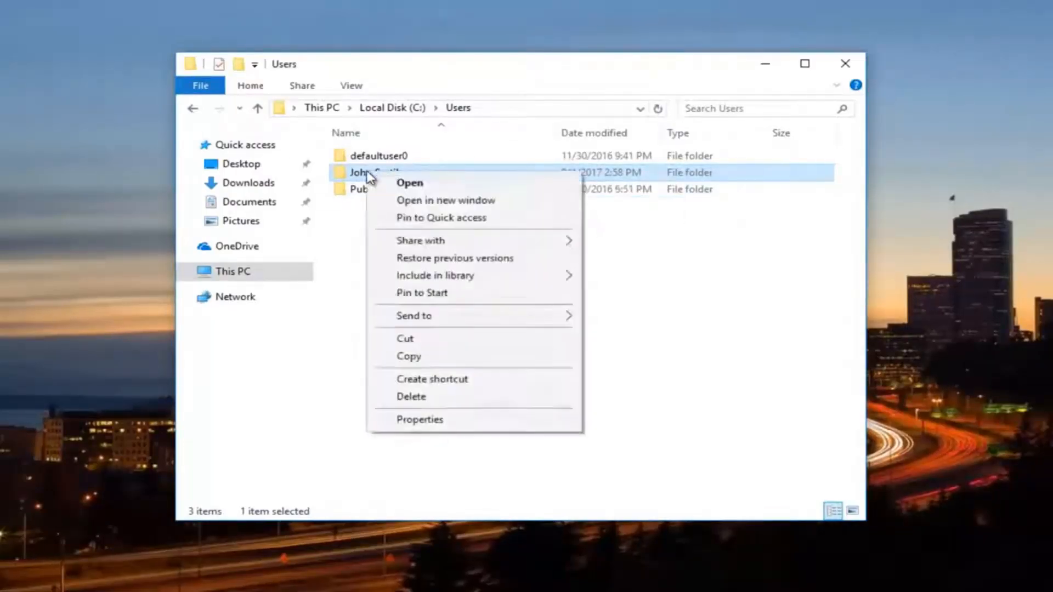
left_click(412, 427)
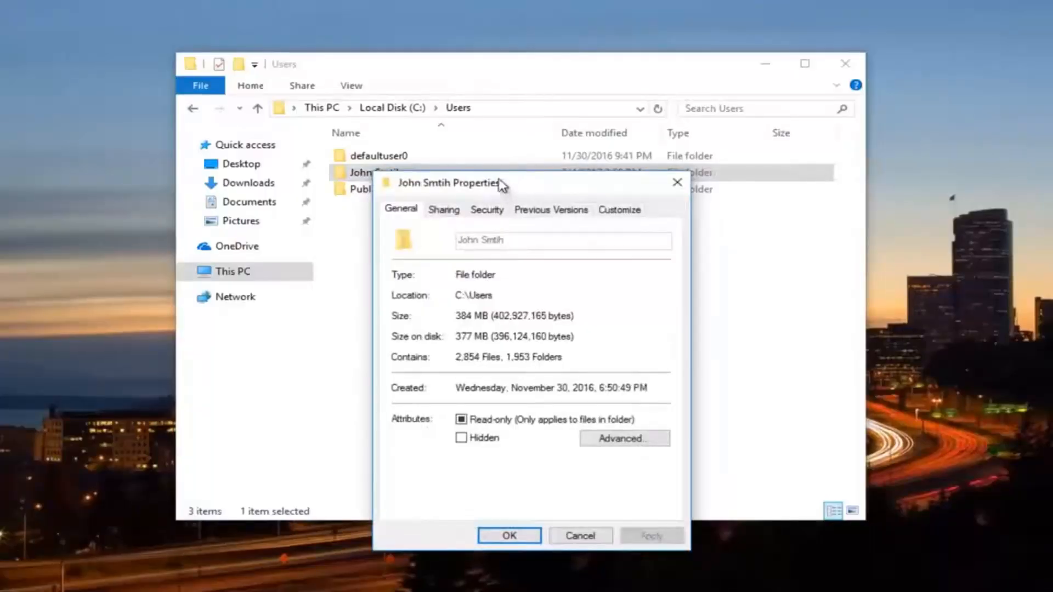
left_click_drag(500, 185, 493, 124)
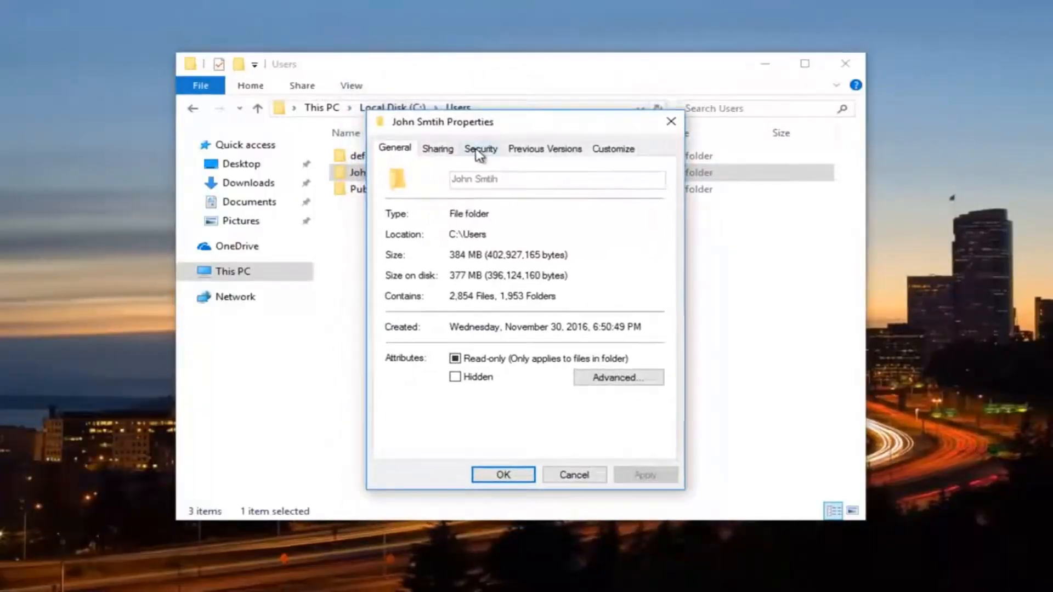
left_click(479, 151)
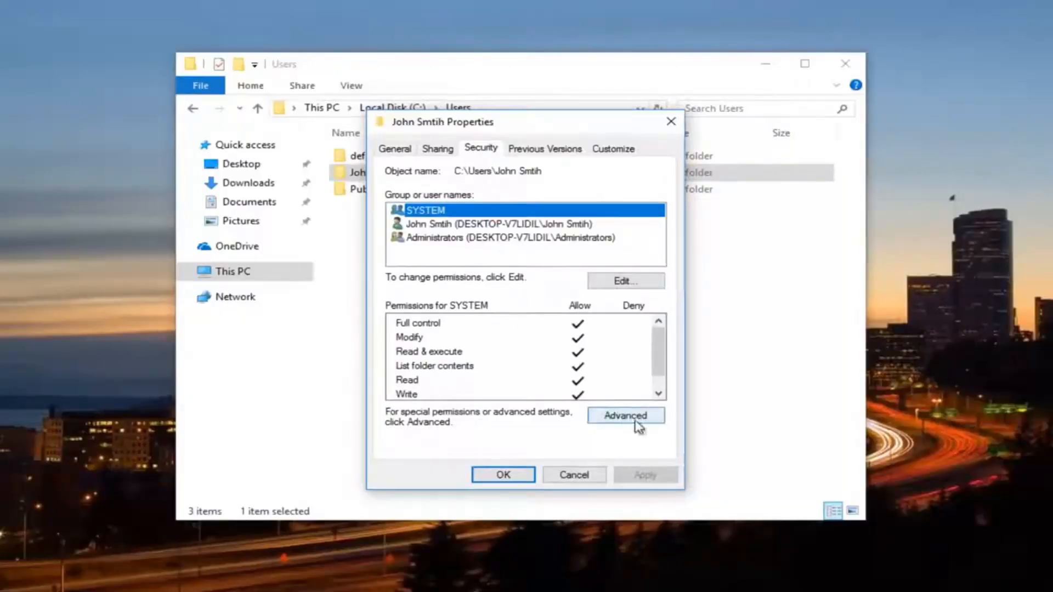
left_click(614, 418)
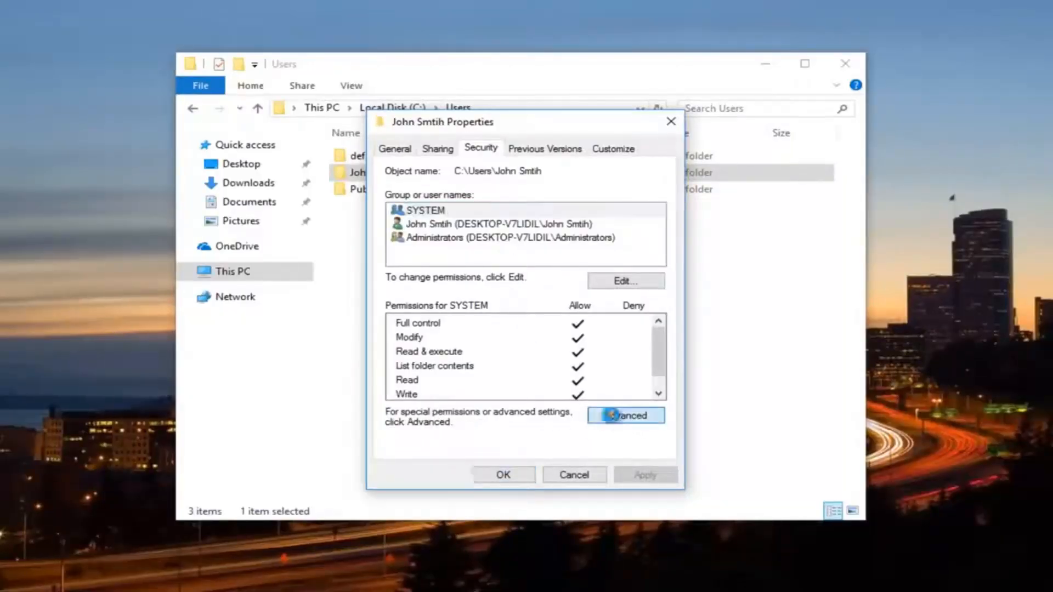
left_click_drag(458, 129, 457, 108)
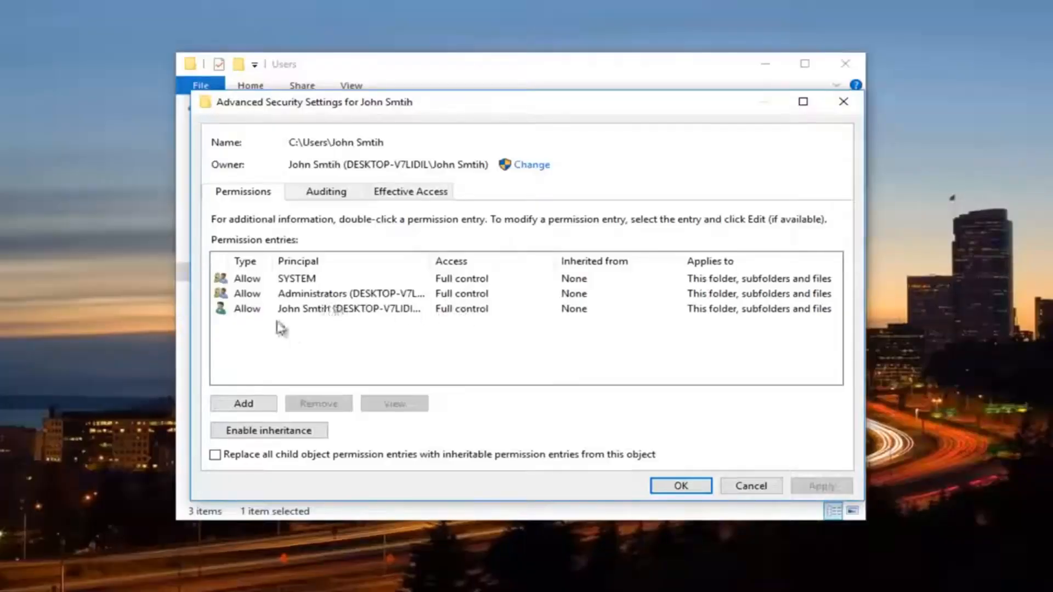
left_click(313, 296)
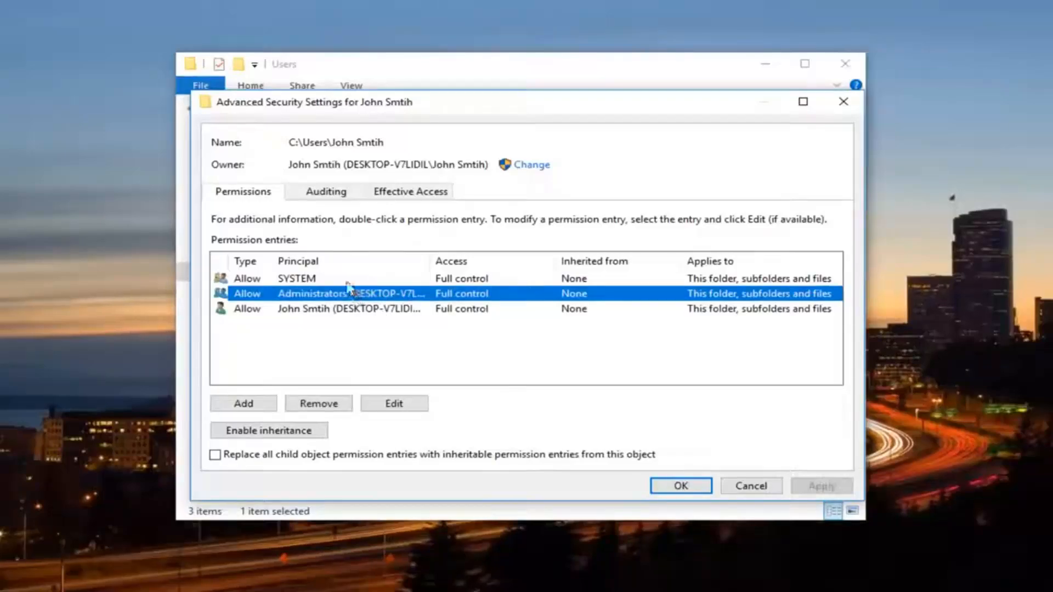
left_click(390, 405)
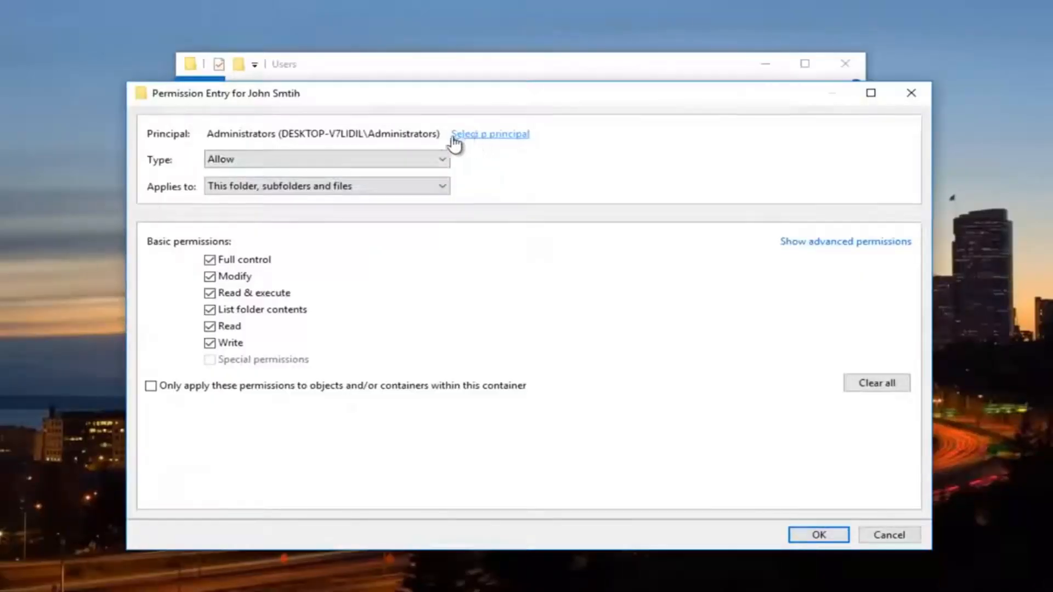
left_click(483, 134)
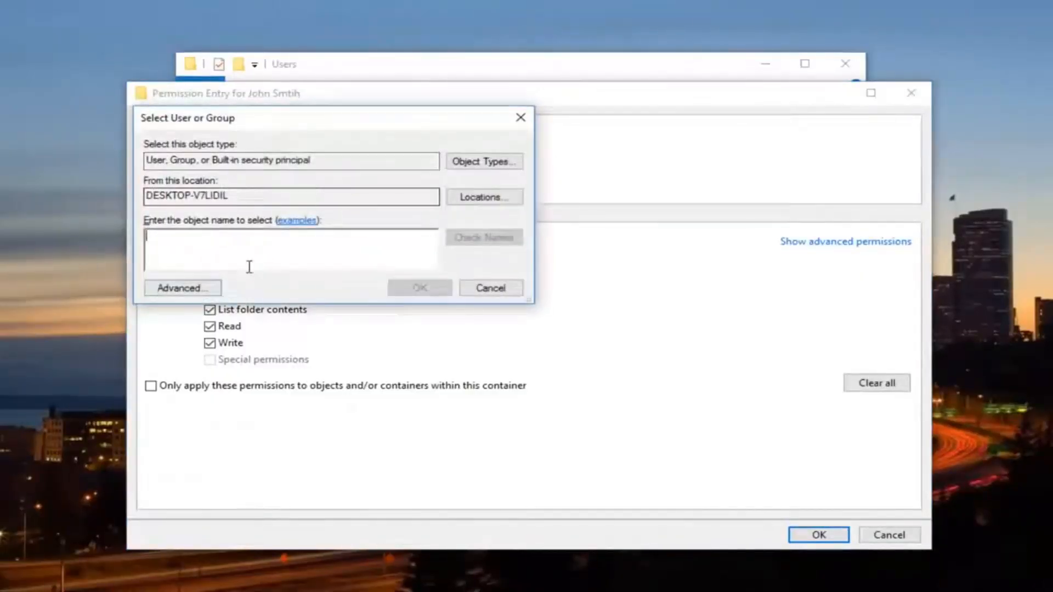
left_click(186, 290)
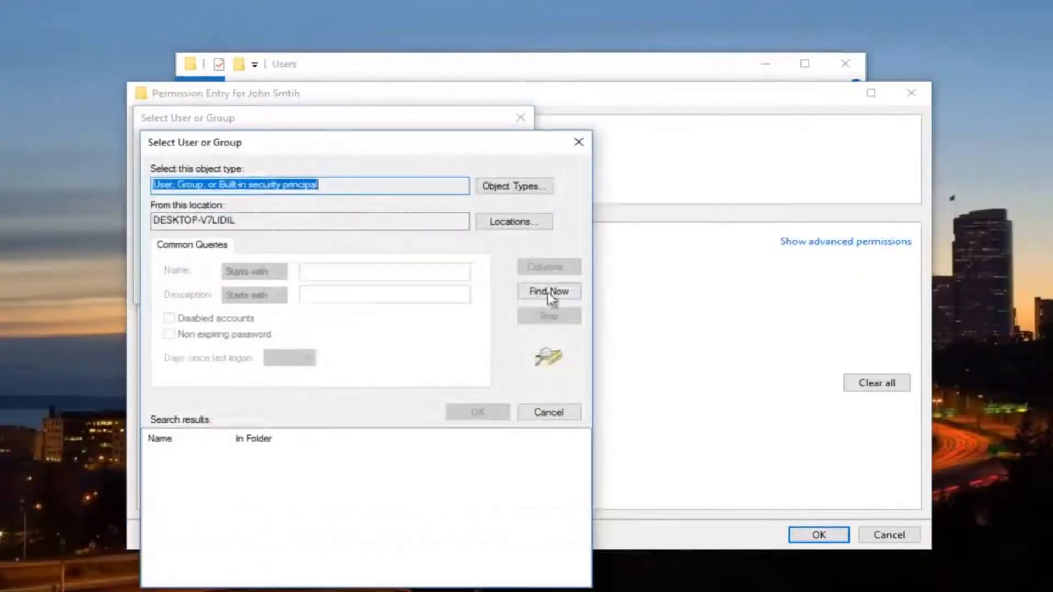
left_click(548, 291)
left_click(579, 142)
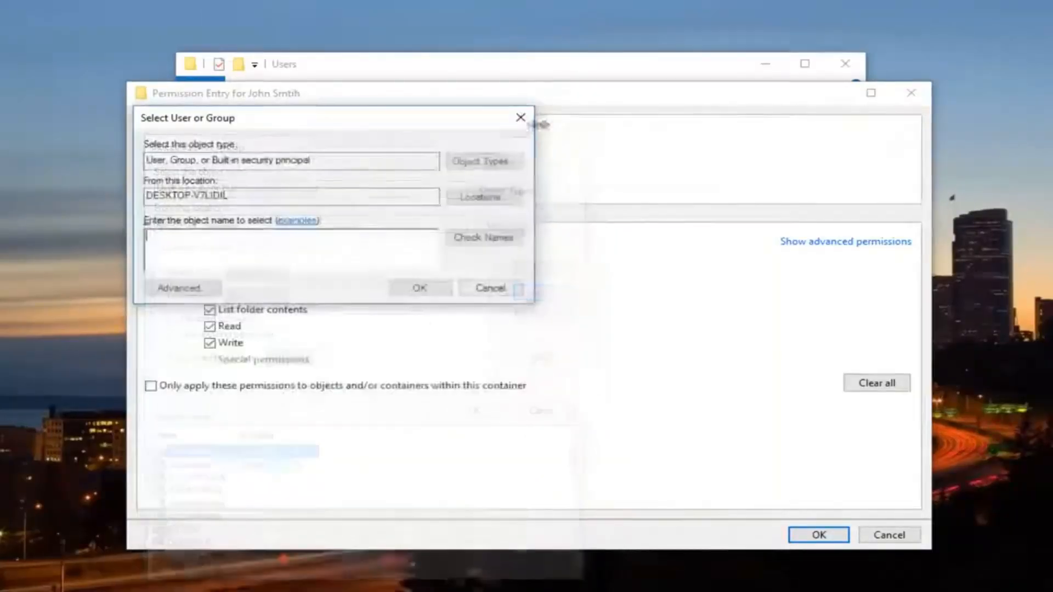
left_click(520, 117)
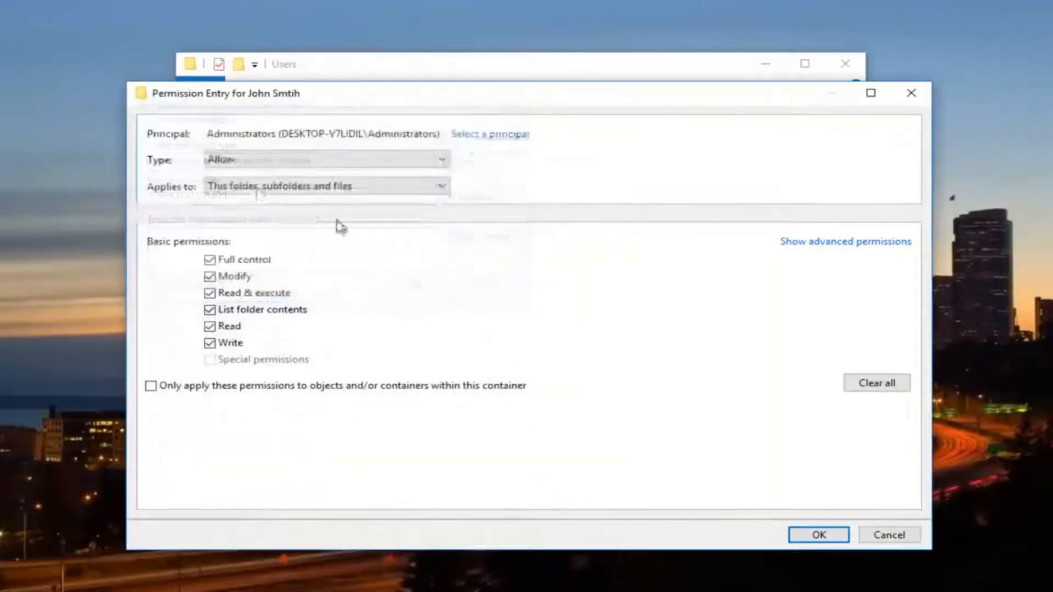
left_click(912, 92)
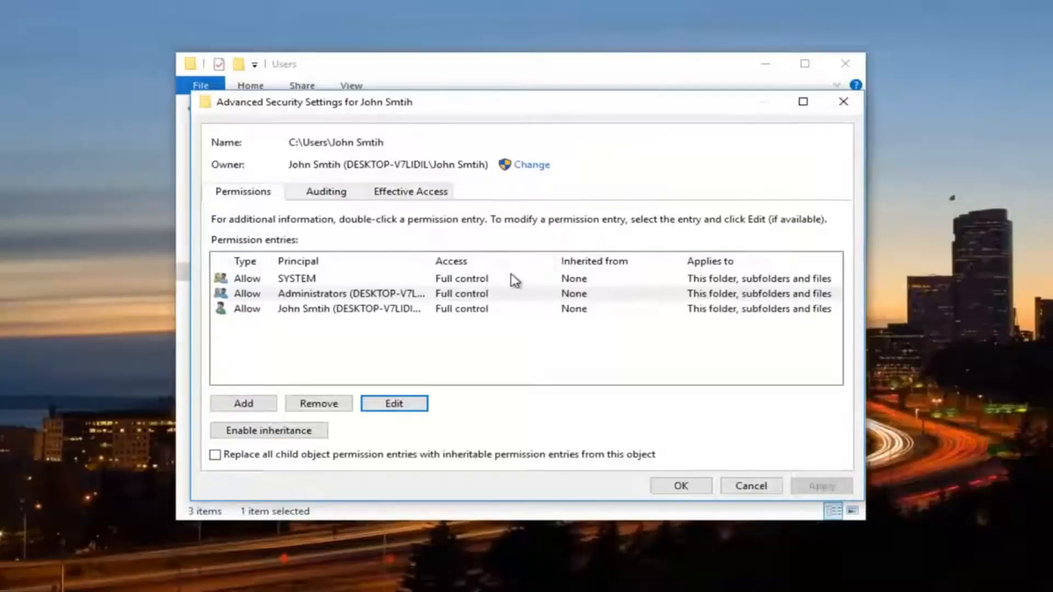
Step: Start a new permission entry and list all users and groups to choose its principal
left_click(243, 403)
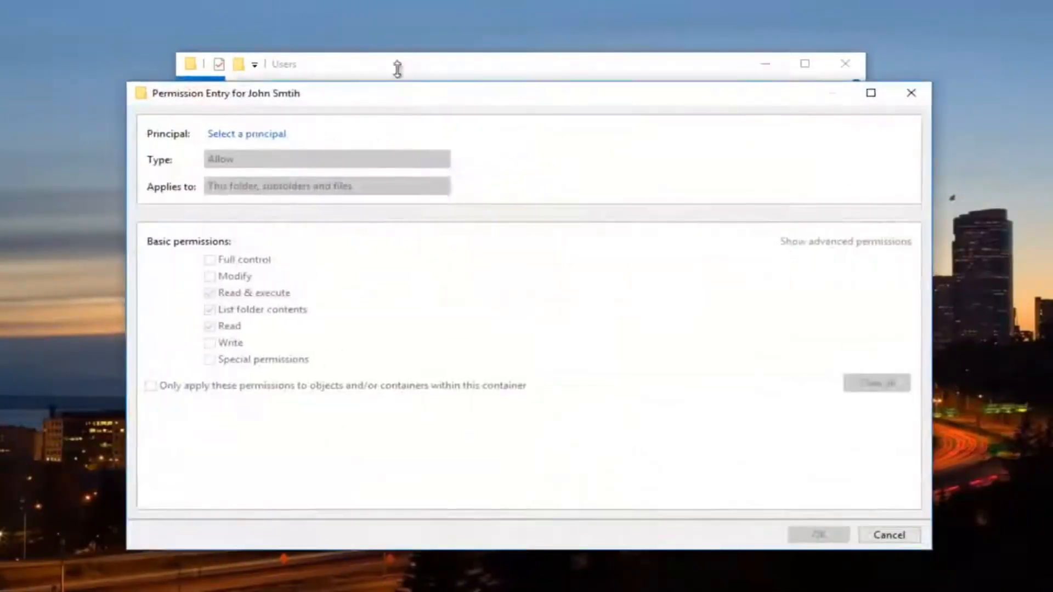
left_click_drag(390, 97, 390, 82)
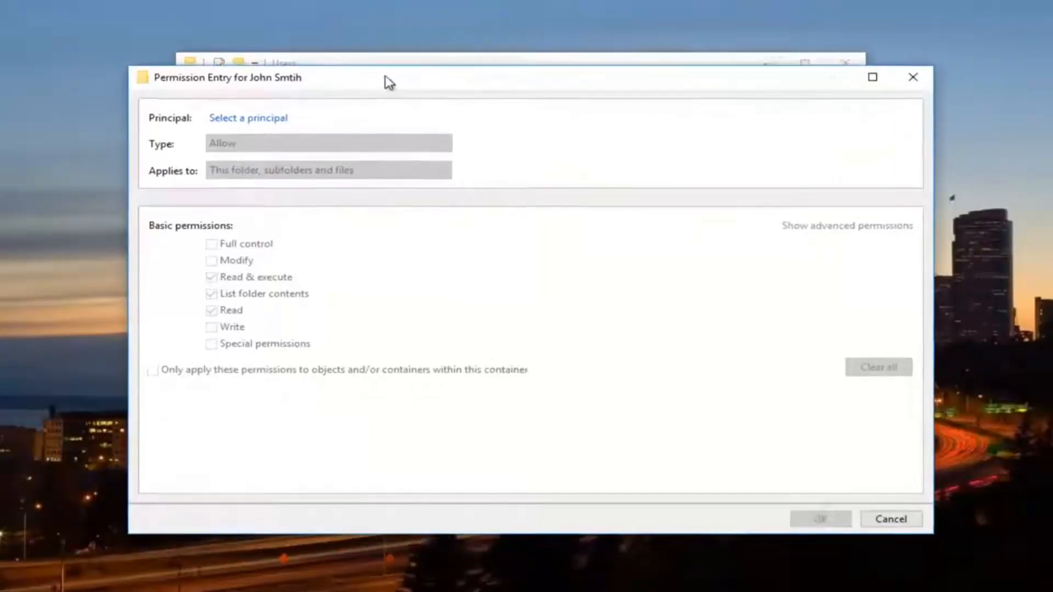
left_click(245, 120)
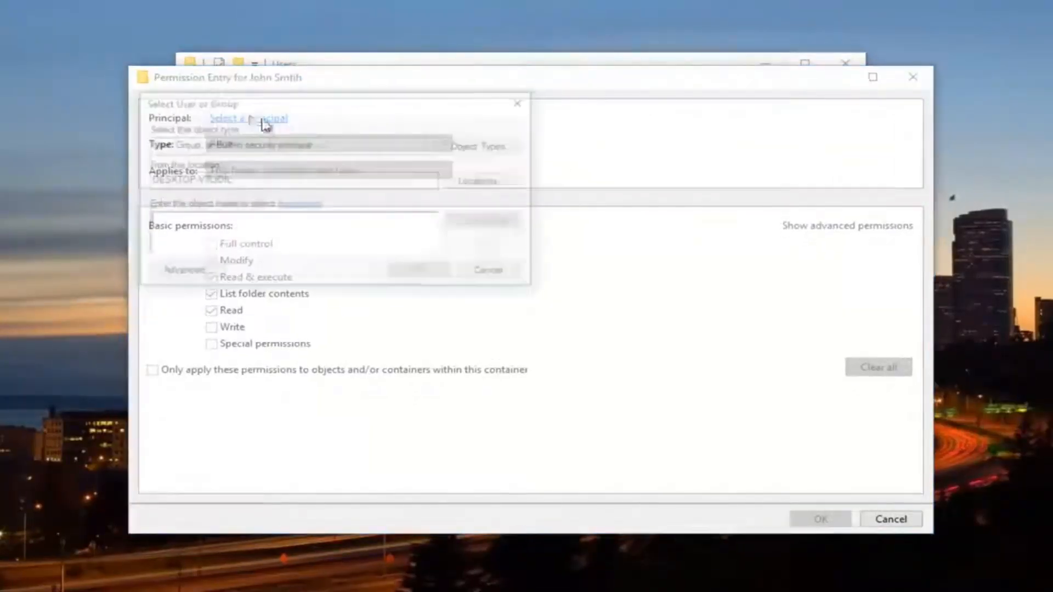
left_click_drag(352, 110, 395, 116)
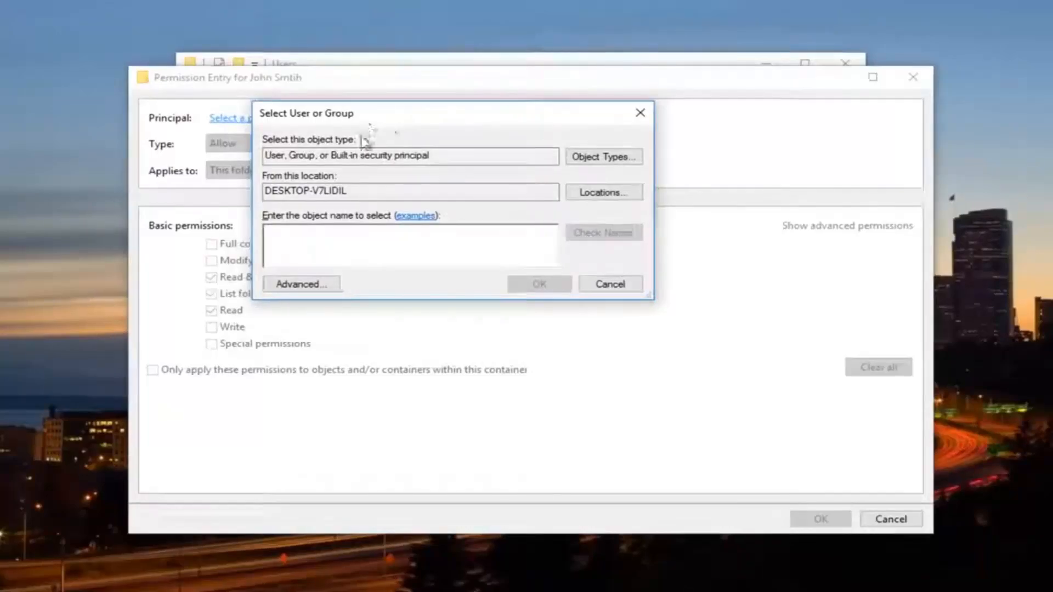
left_click(304, 284)
left_click_drag(409, 149, 409, 93)
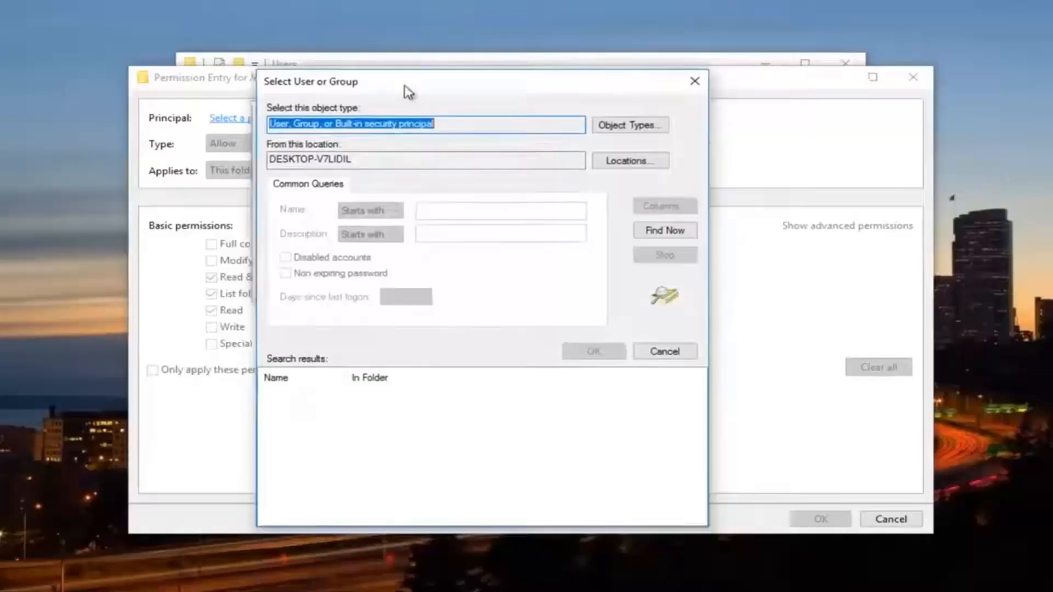
left_click(663, 231)
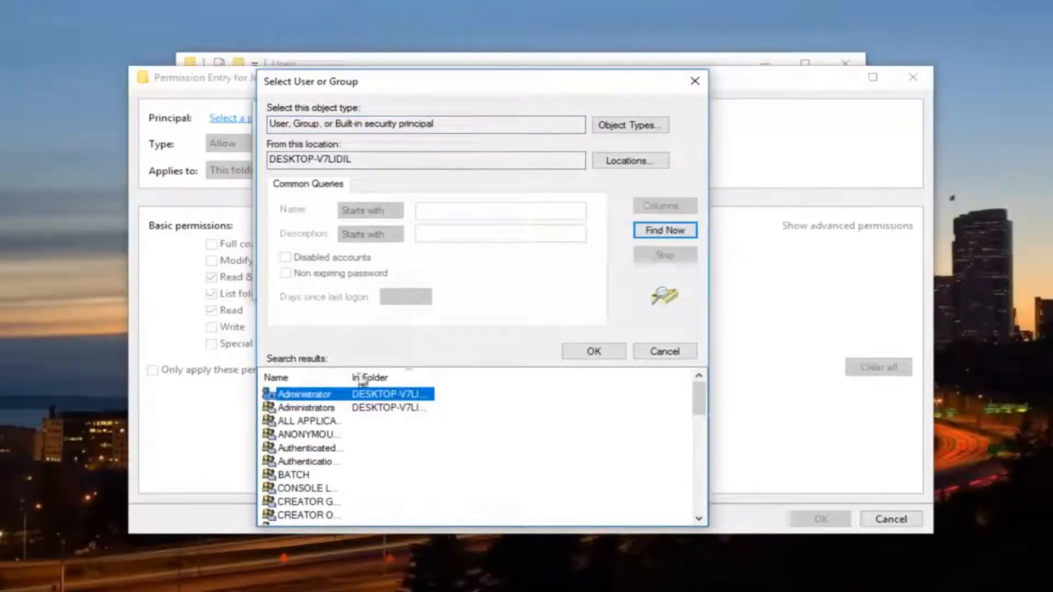
Step: Select Everyone as the principal, grant Full control, and save the entry
left_click_drag(351, 378, 460, 377)
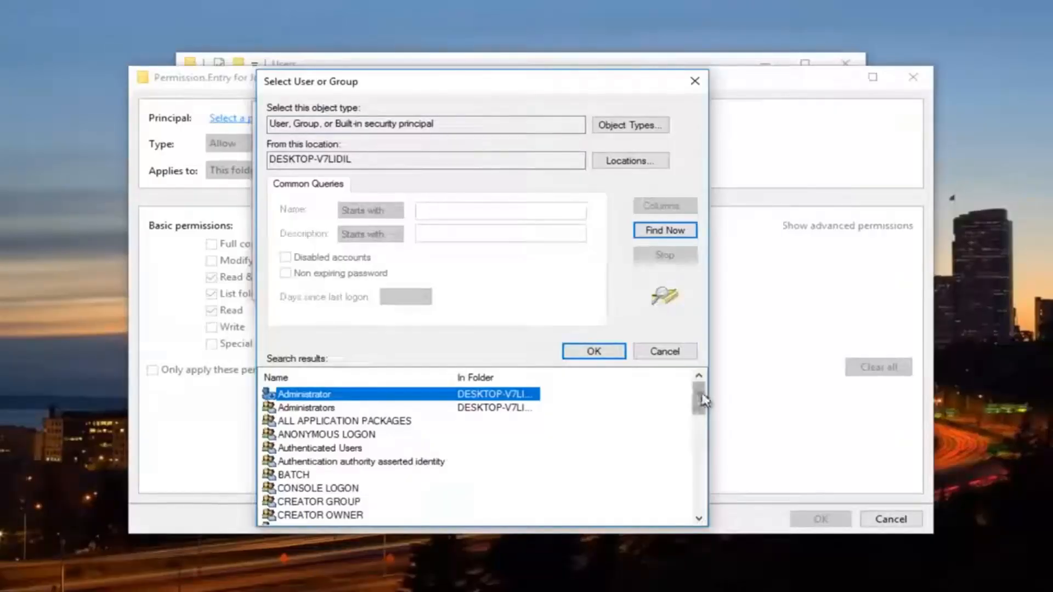
left_click_drag(698, 399, 702, 436)
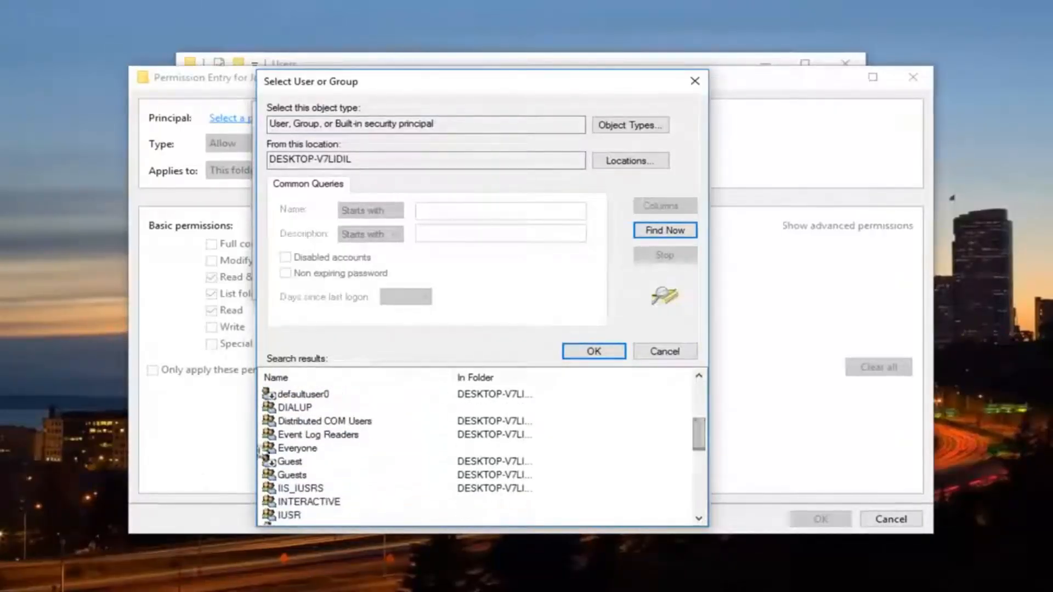
left_click(289, 451)
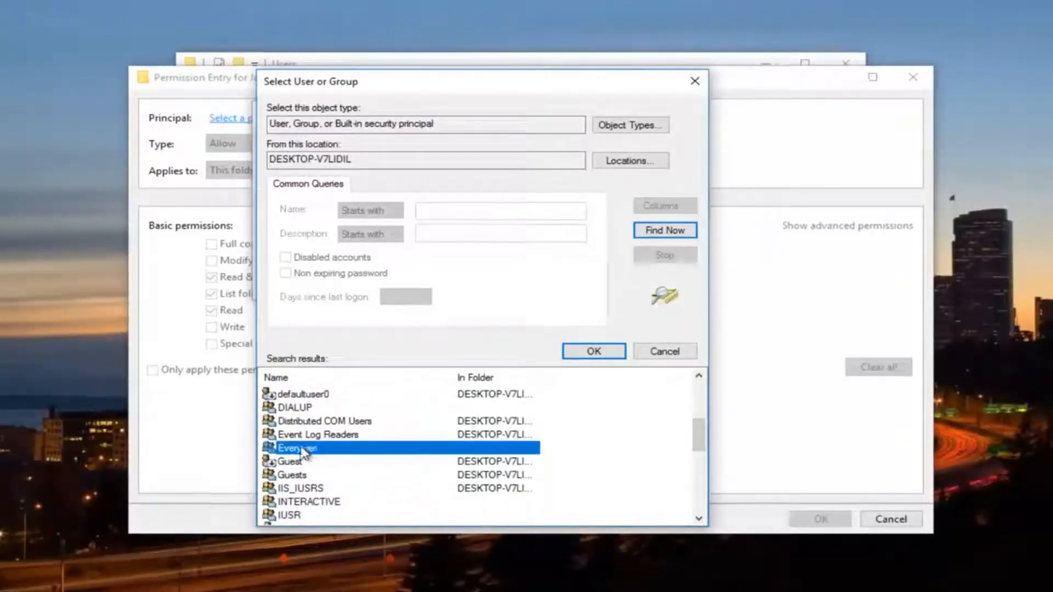
left_click(591, 354)
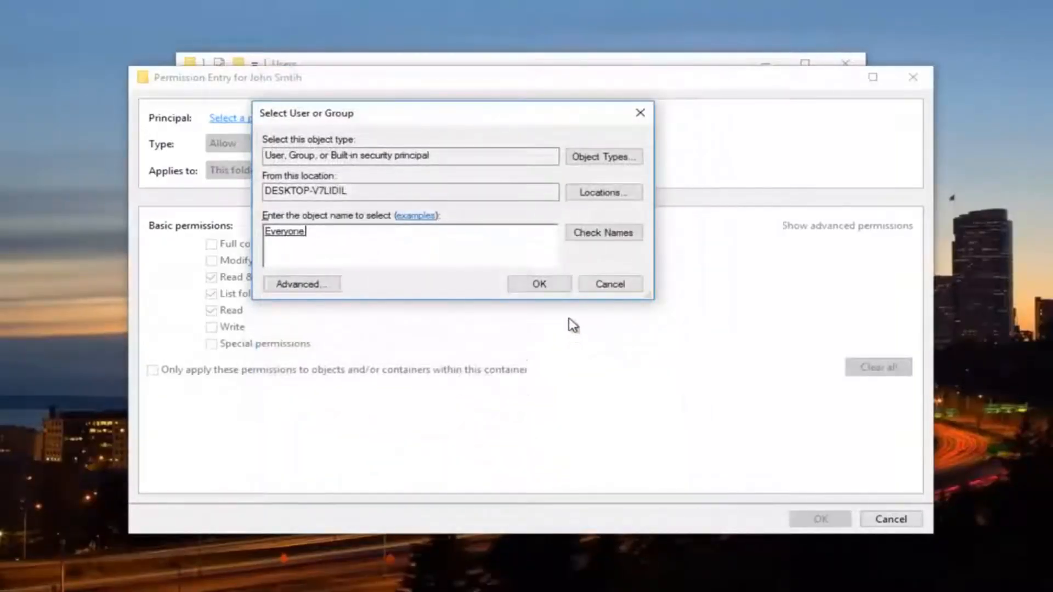
left_click(539, 285)
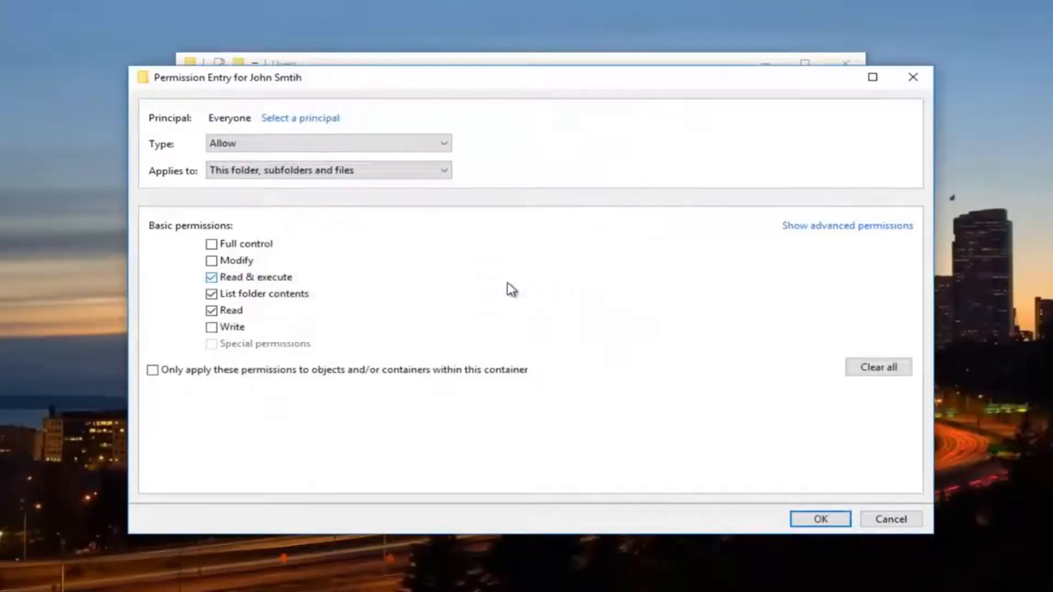
left_click(214, 244)
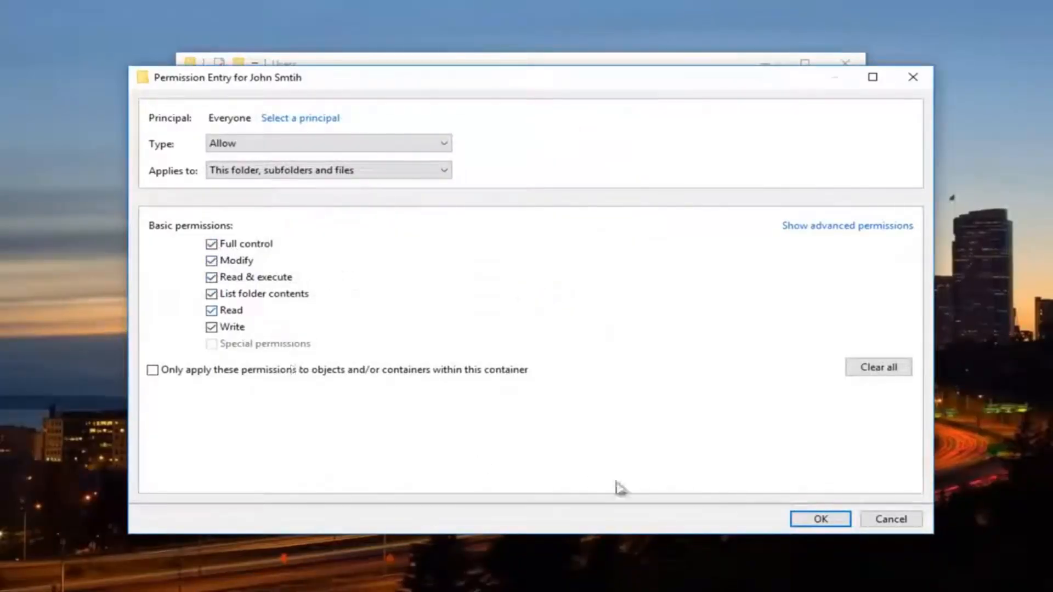
left_click(829, 524)
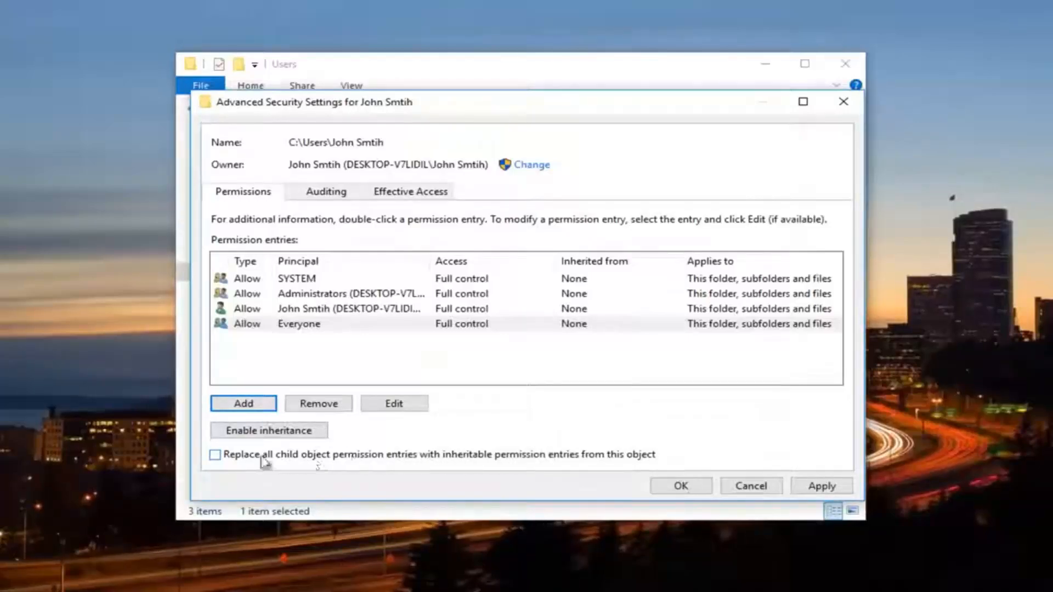
Step: Replace all child object permissions with the folder's inheritable ones, confirm, and close the security windows
left_click(215, 455)
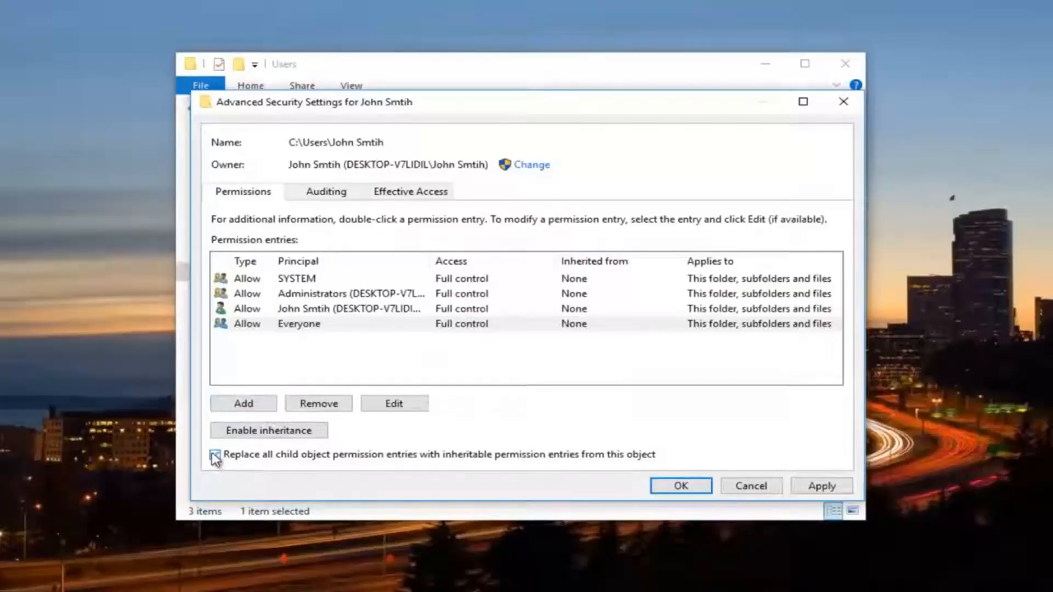
left_click(821, 486)
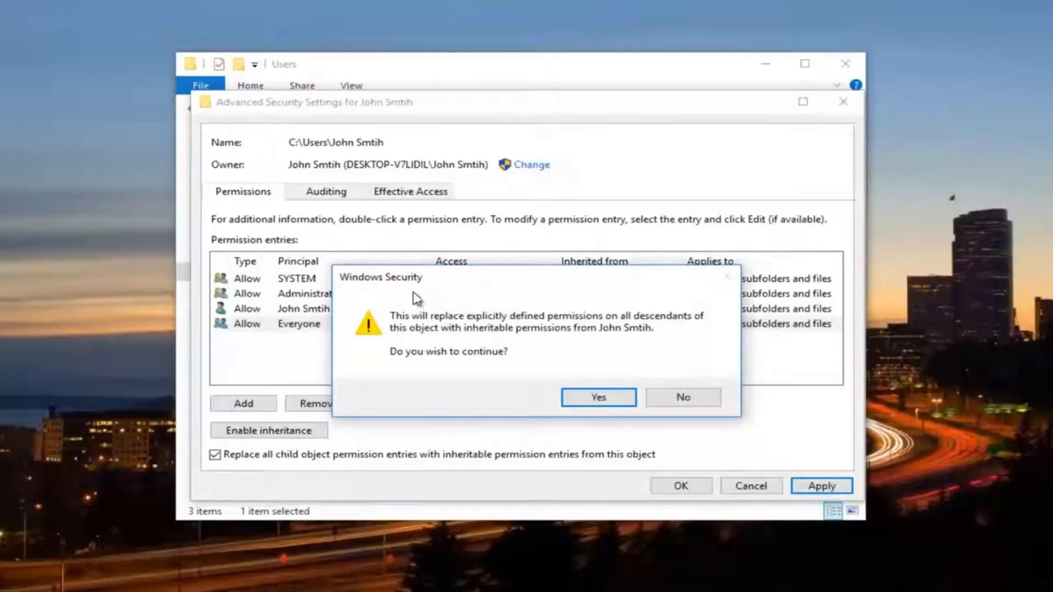
left_click(599, 398)
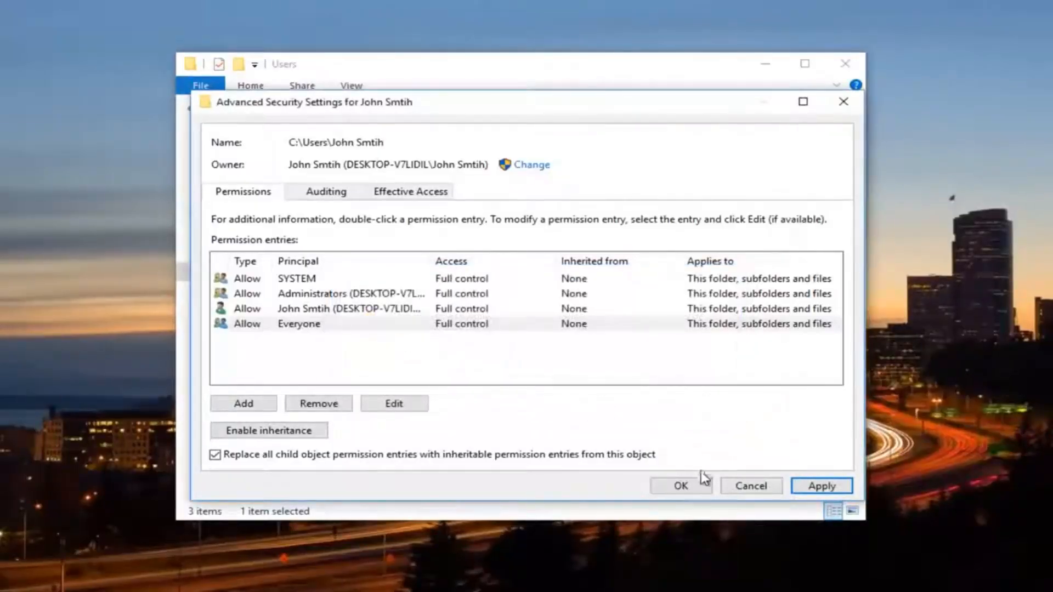
left_click(689, 487)
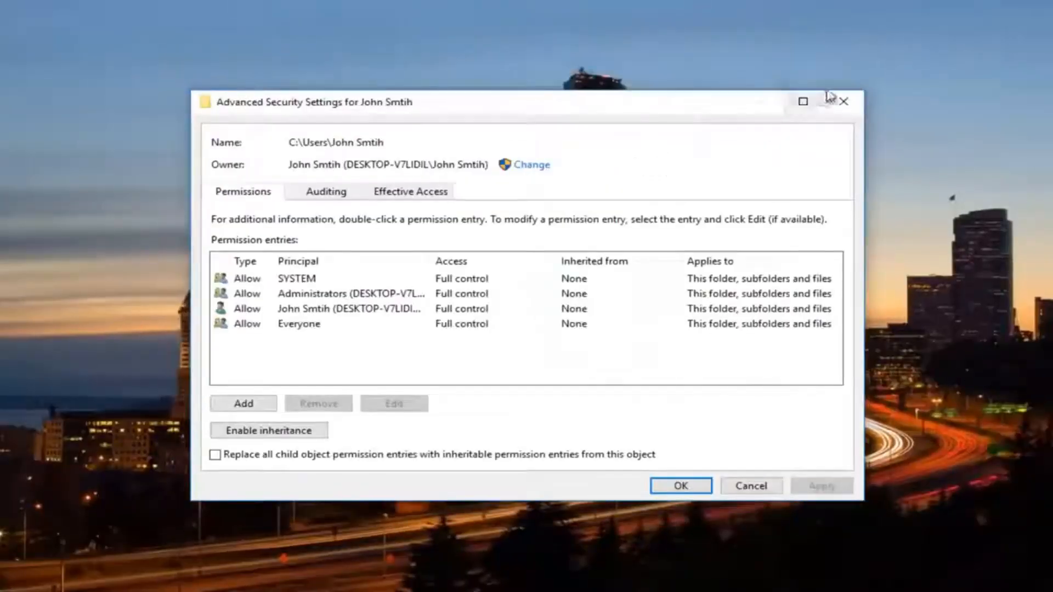
left_click(842, 101)
left_click(648, 127)
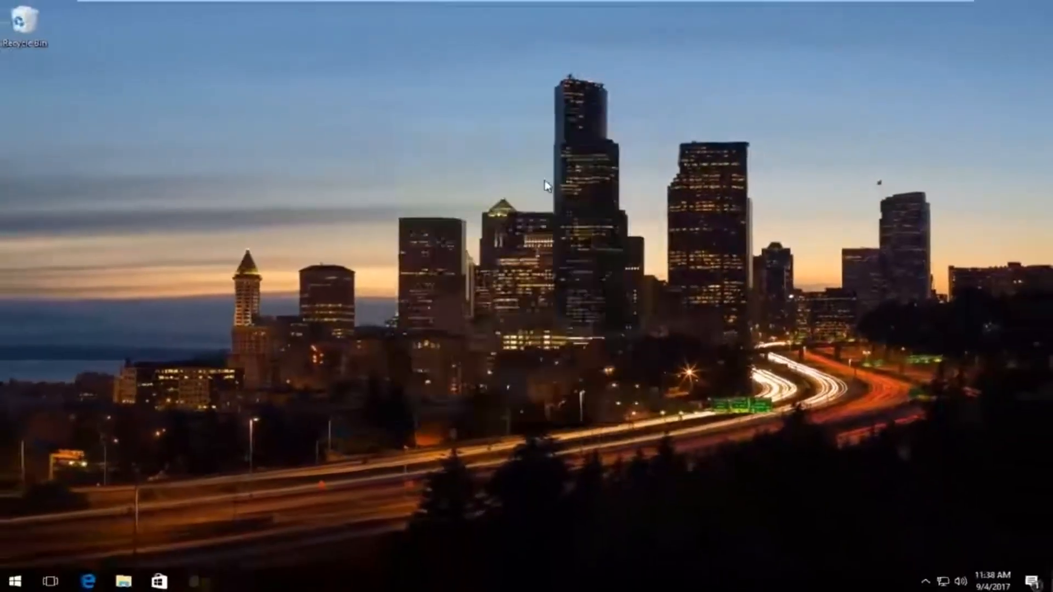